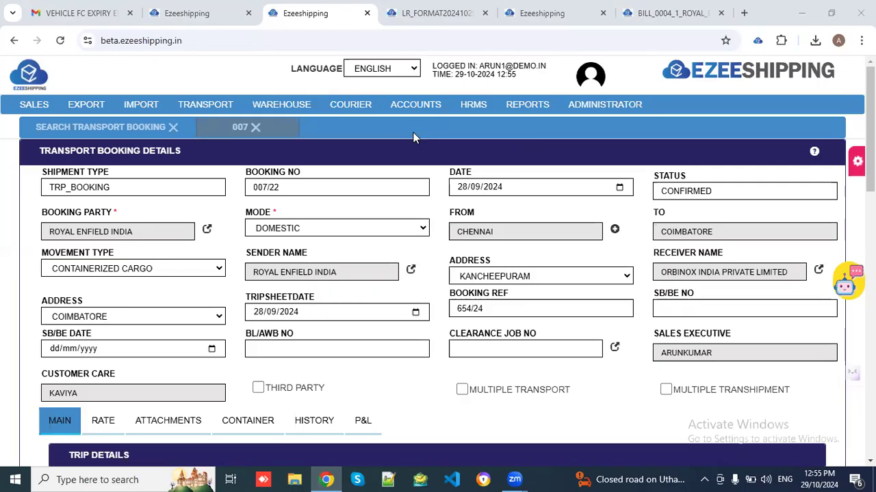
Look over the transport booking options for creating and searching bookings.
{"action": "left_click", "coordinate": [203, 109]}
{"action": "mouse_move", "coordinate": [207, 123]}
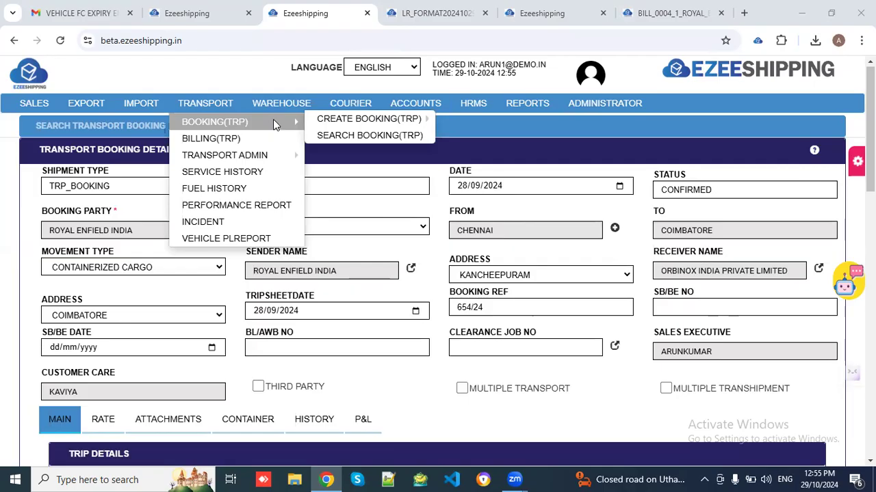
{"action": "mouse_move", "coordinate": [329, 116]}
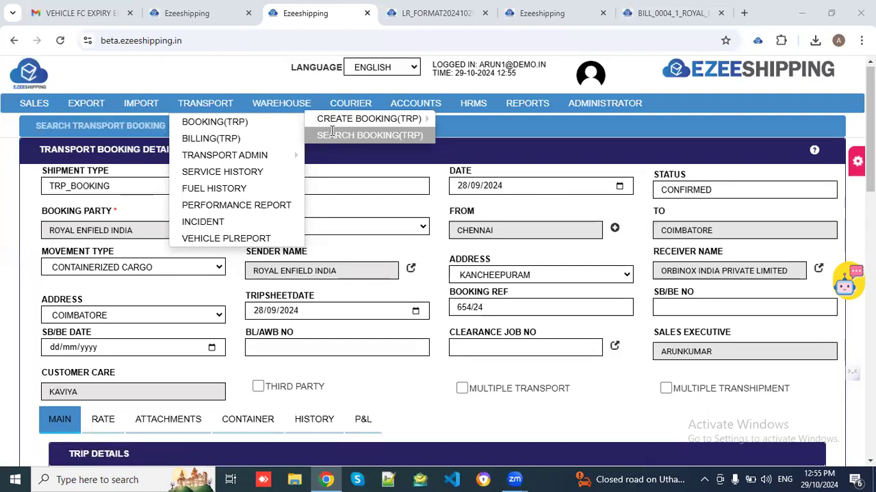
Examine the open transport booking's first header fields and the choices available for its mode.
{"action": "scroll", "coordinate": [355, 172], "scroll_direction": "down", "scroll_amount": 1}
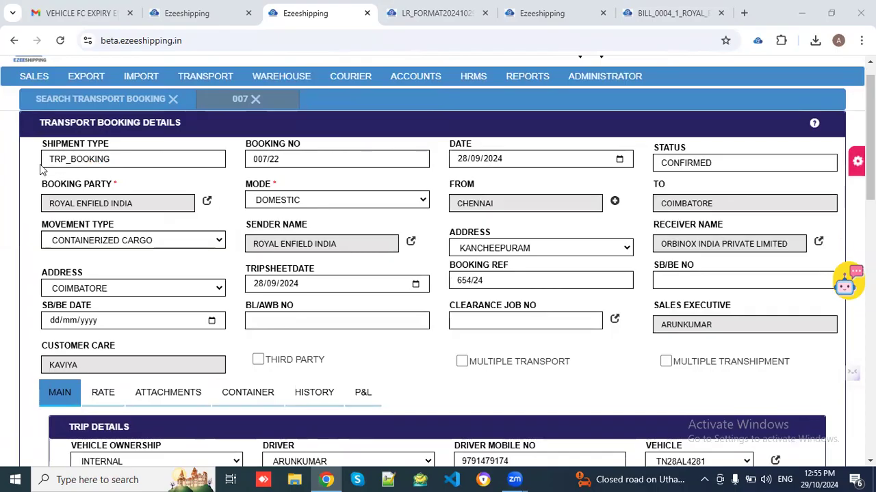
{"action": "scroll", "coordinate": [42, 168], "scroll_direction": "down", "scroll_amount": 1}
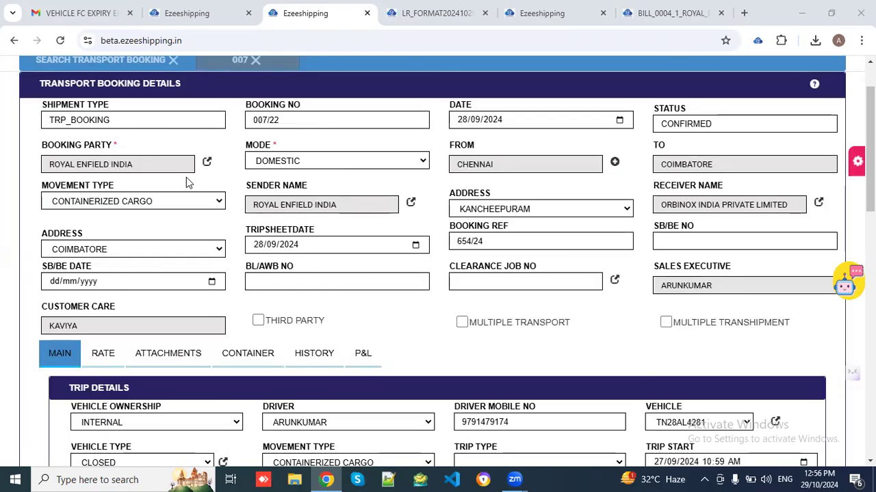
{"action": "left_click", "coordinate": [288, 160]}
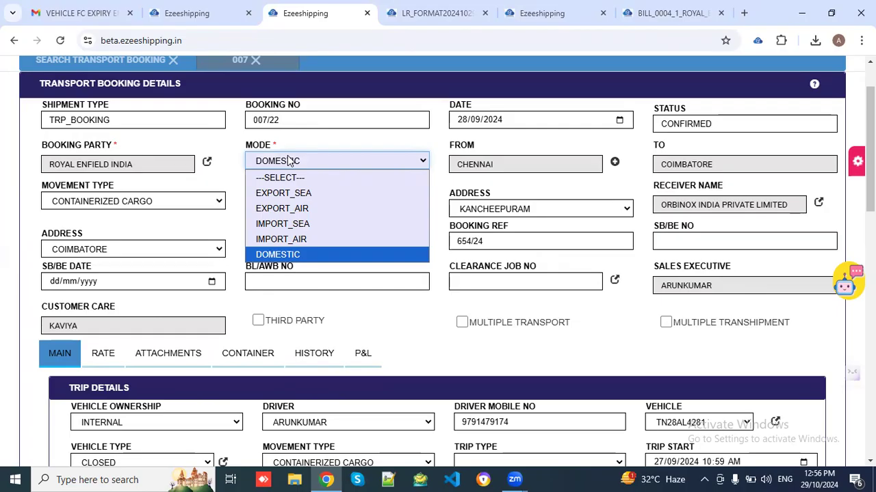
{"action": "left_click", "coordinate": [288, 160]}
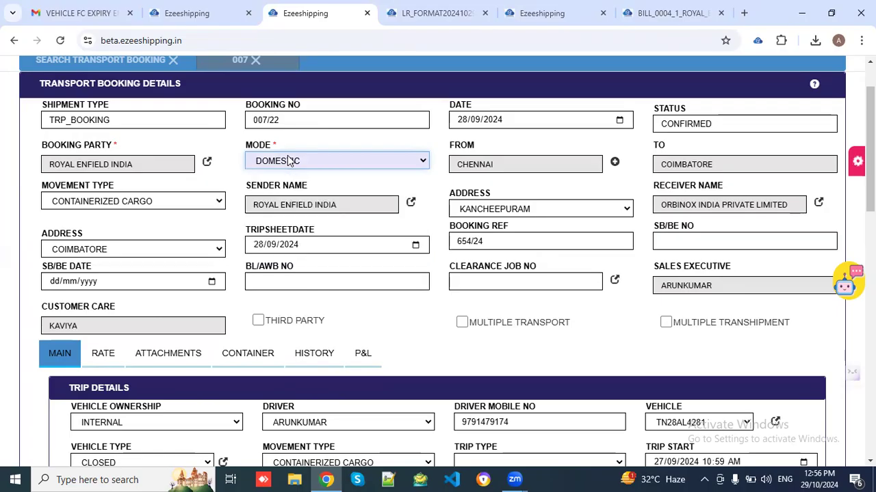
{"action": "left_click", "coordinate": [289, 160]}
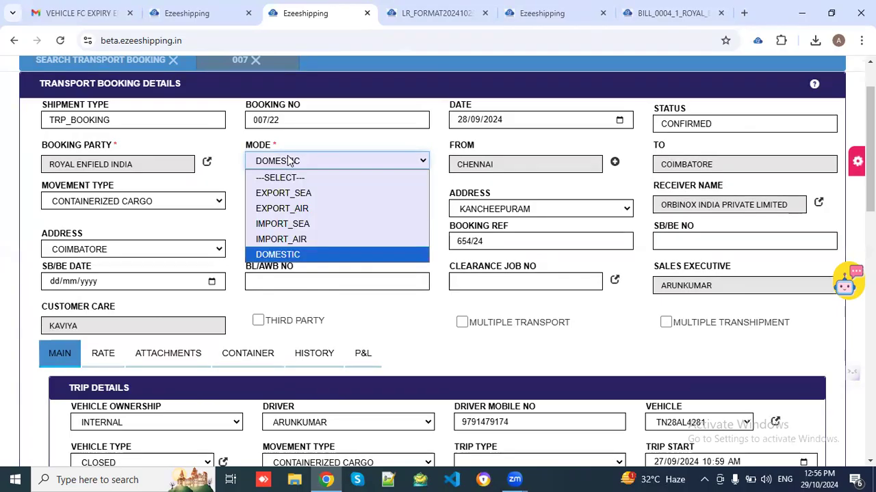
{"action": "left_click", "coordinate": [288, 160]}
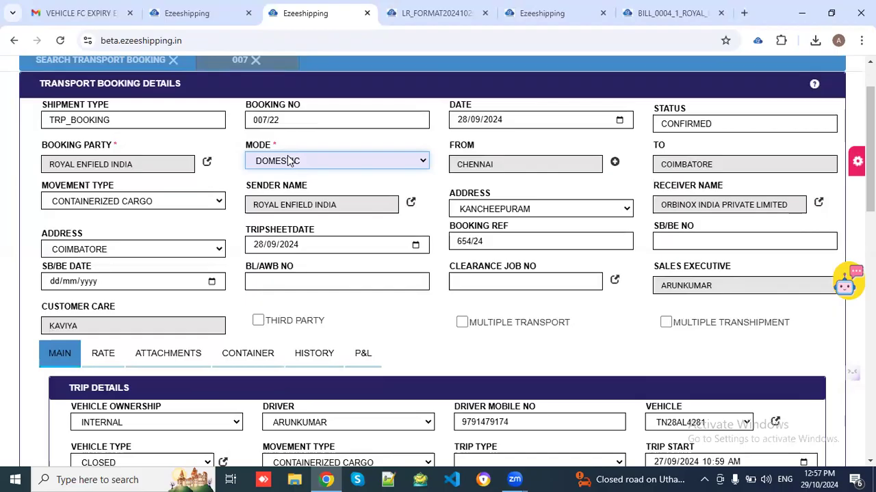
Examine the movement type choices in the transport booking details.
{"action": "scroll", "coordinate": [290, 160], "scroll_direction": "down", "scroll_amount": 1}
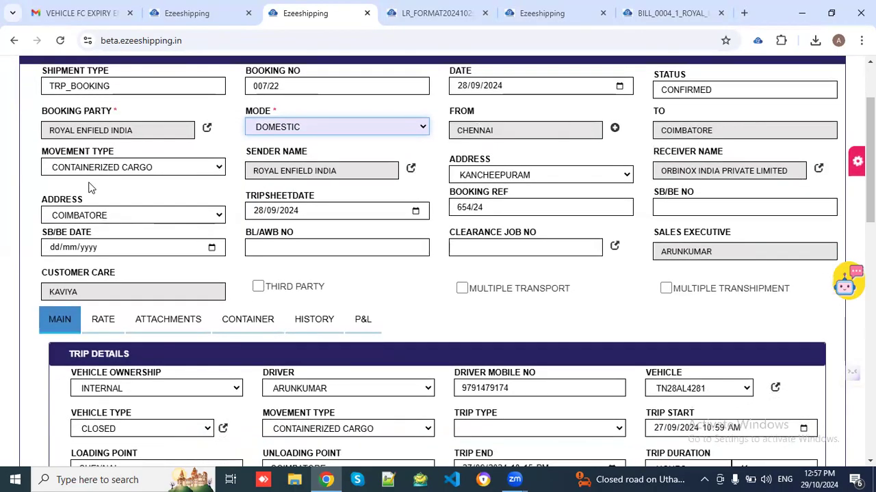
{"action": "left_click", "coordinate": [124, 170]}
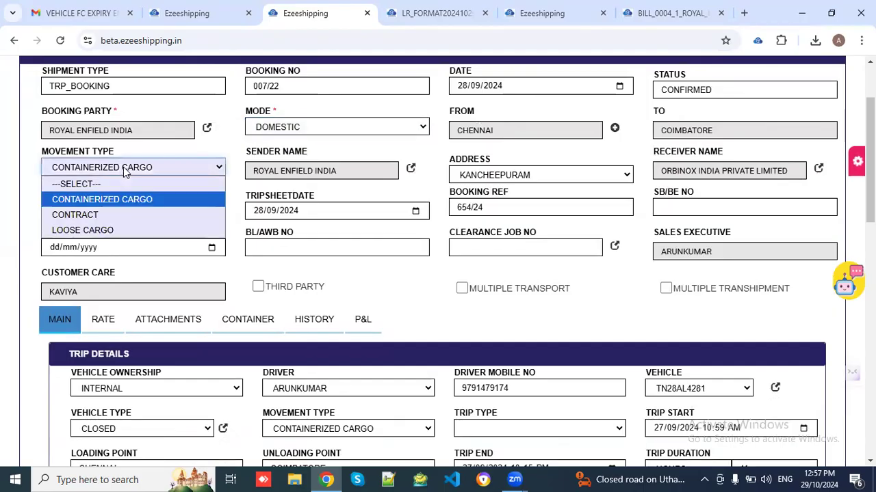
{"action": "left_click", "coordinate": [124, 171]}
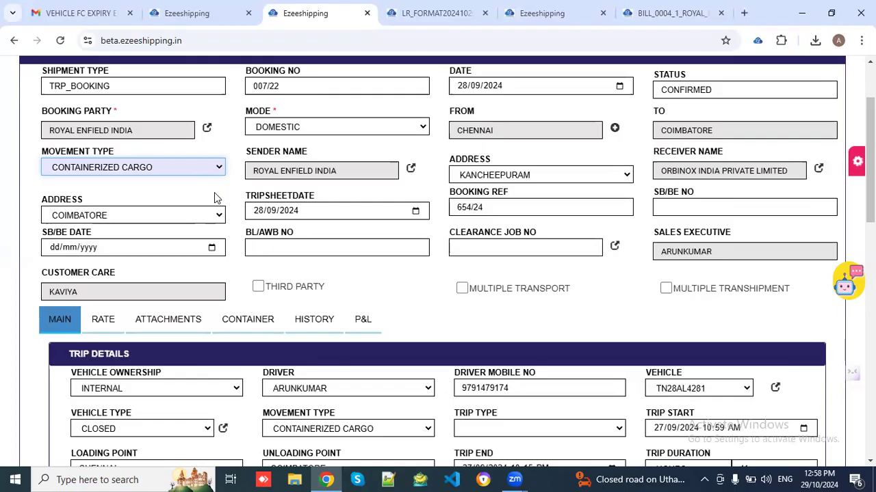
Review the remaining booking header fields, from the sender and receiver details to the third party, multiple transport and multiple transhipment options.
{"action": "scroll", "coordinate": [214, 198], "scroll_direction": "down", "scroll_amount": 1}
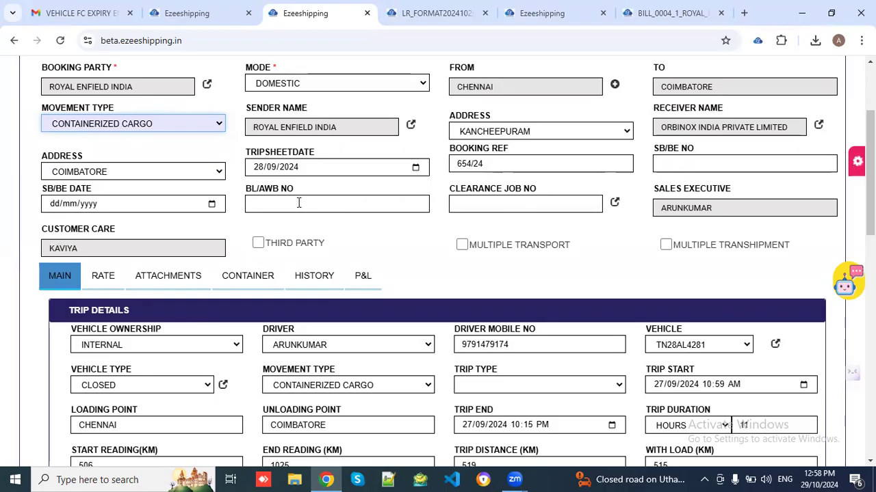
{"action": "scroll", "coordinate": [298, 204], "scroll_direction": "down", "scroll_amount": 1}
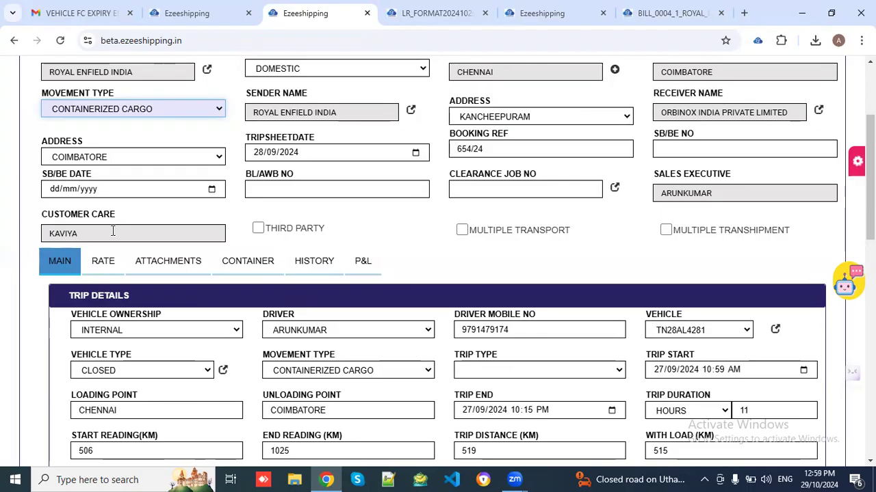
{"action": "scroll", "coordinate": [111, 232], "scroll_direction": "down", "scroll_amount": 1}
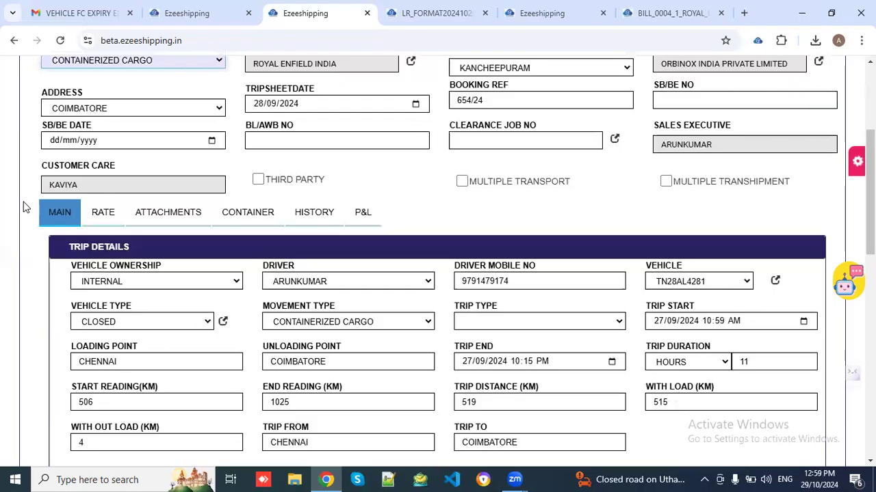
{"action": "scroll", "coordinate": [395, 178], "scroll_direction": "down", "scroll_amount": 1}
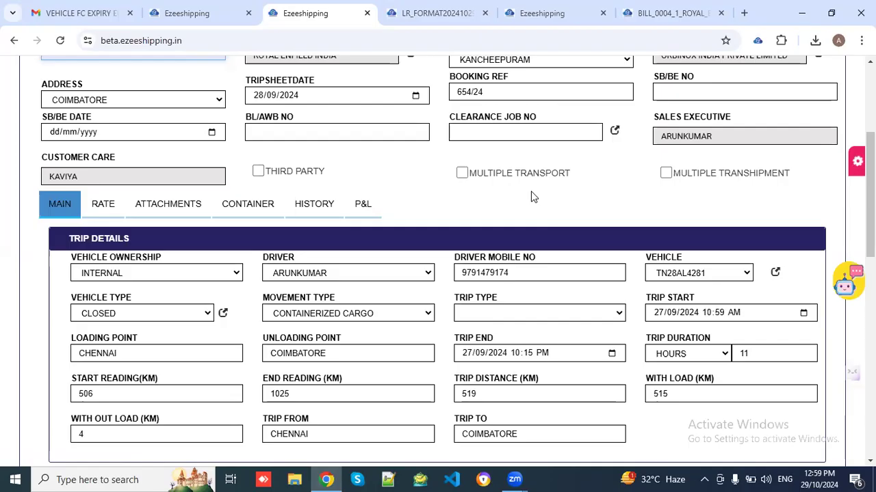
{"action": "scroll", "coordinate": [593, 190], "scroll_direction": "up", "scroll_amount": 1}
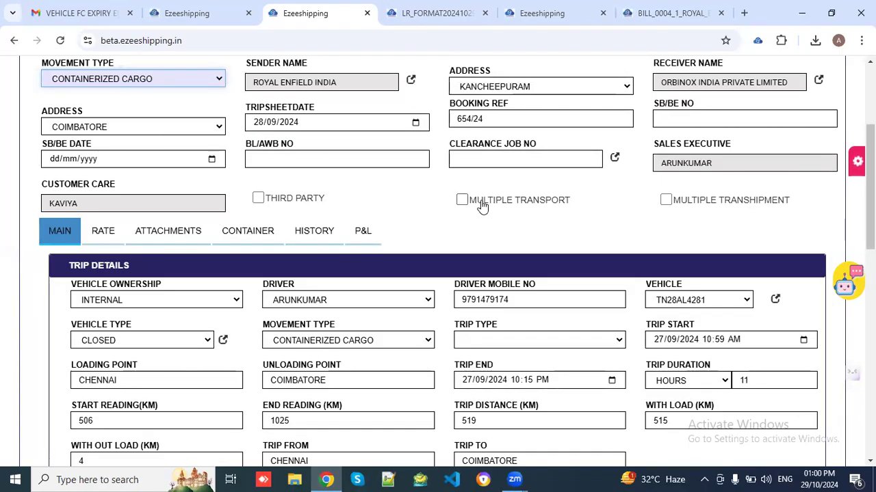
Examine the vehicle ownership choices in the booking's trip details.
{"action": "scroll", "coordinate": [482, 205], "scroll_direction": "down", "scroll_amount": 1}
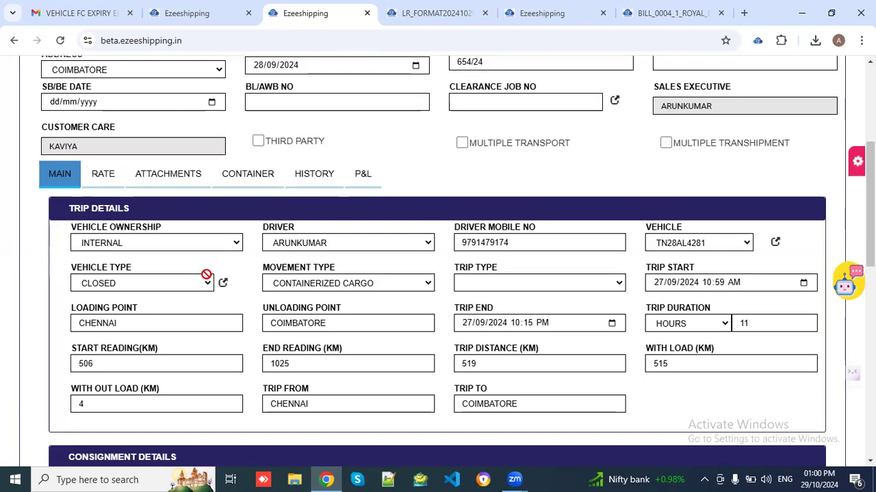
{"action": "scroll", "coordinate": [205, 275], "scroll_direction": "down", "scroll_amount": 1}
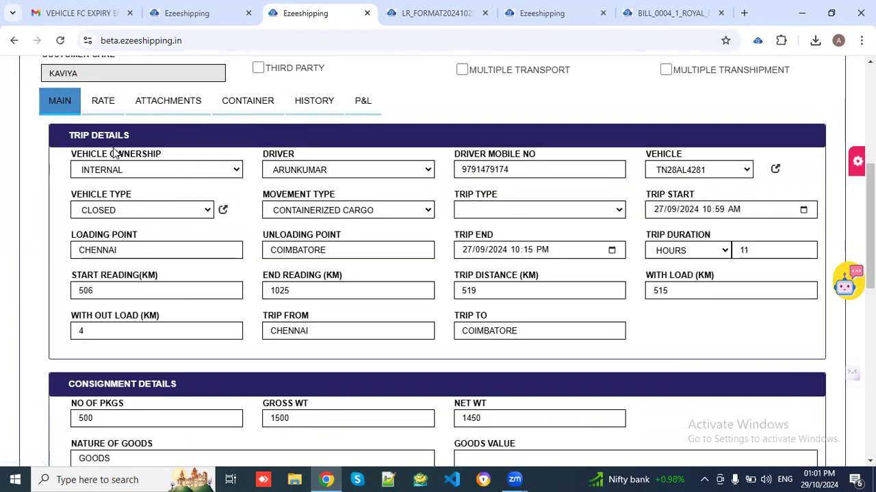
{"action": "scroll", "coordinate": [116, 153], "scroll_direction": "down", "scroll_amount": 1}
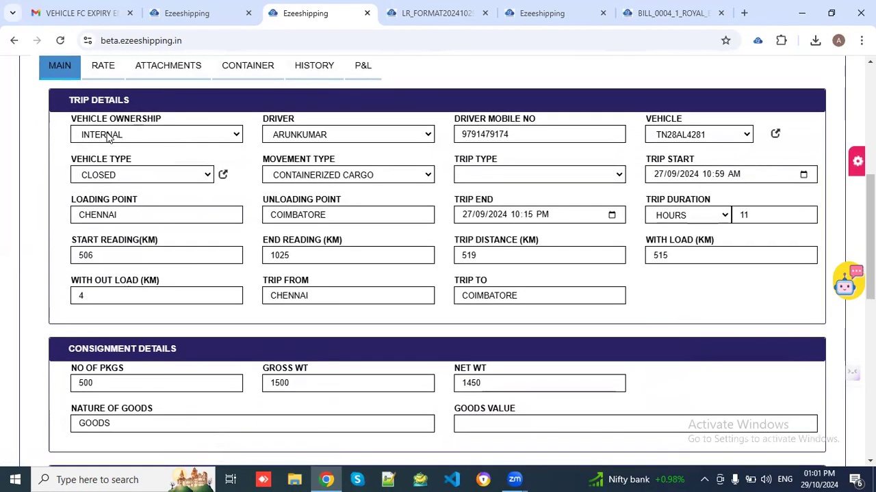
{"action": "left_click", "coordinate": [107, 136]}
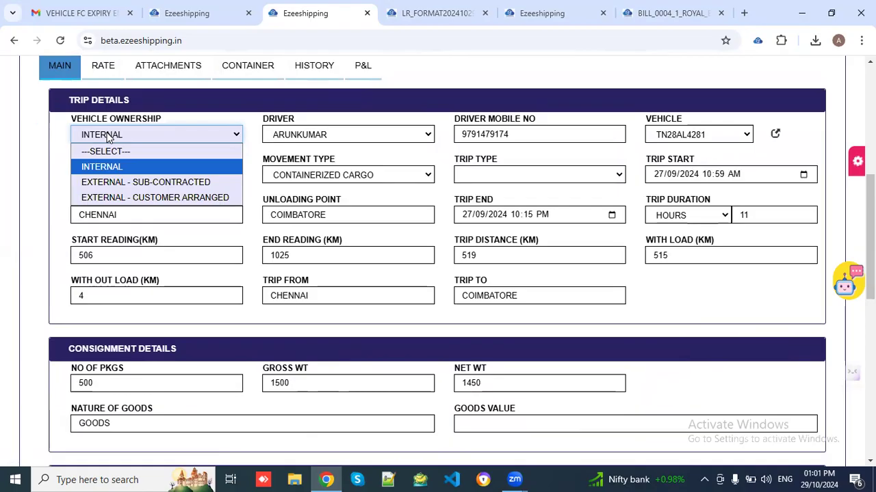
{"action": "left_click", "coordinate": [107, 137]}
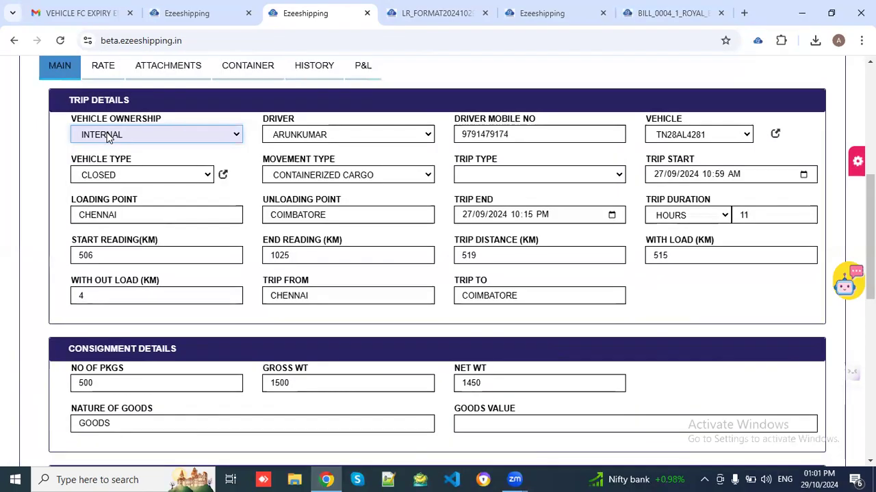
Examine the selectable drivers and vehicles in the booking's trip details.
{"action": "left_click", "coordinate": [328, 135]}
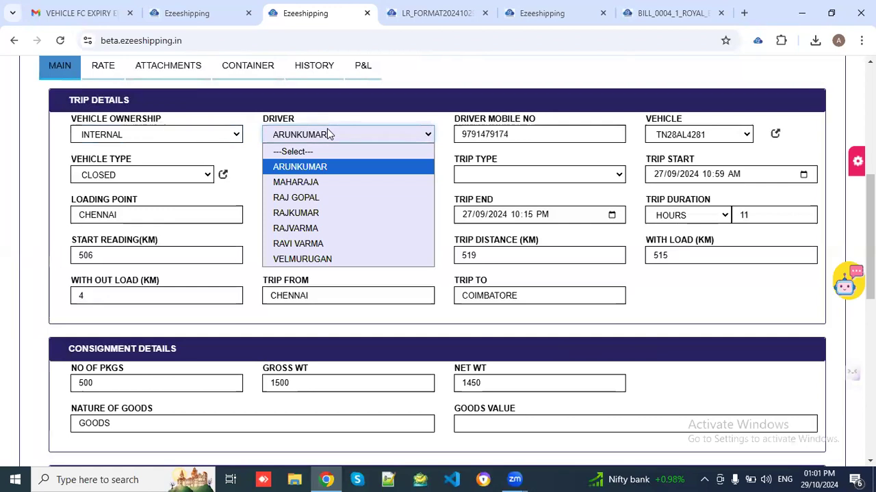
{"action": "left_click", "coordinate": [327, 130]}
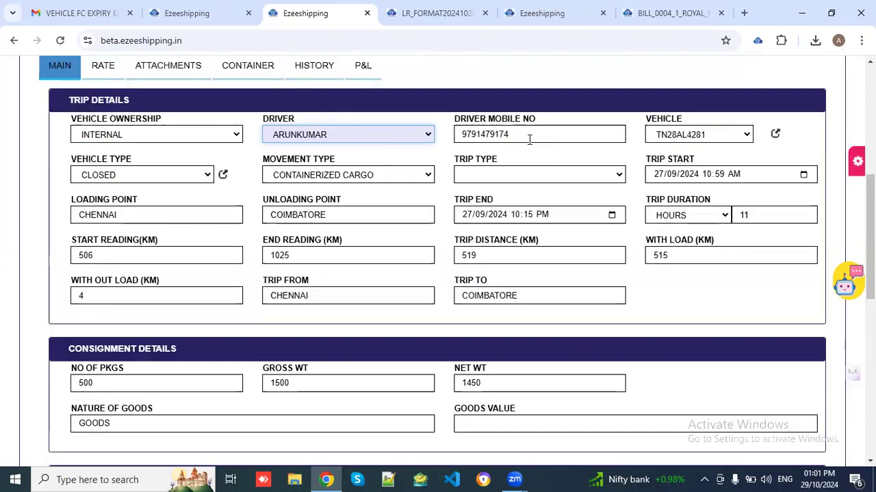
{"action": "left_click", "coordinate": [680, 136]}
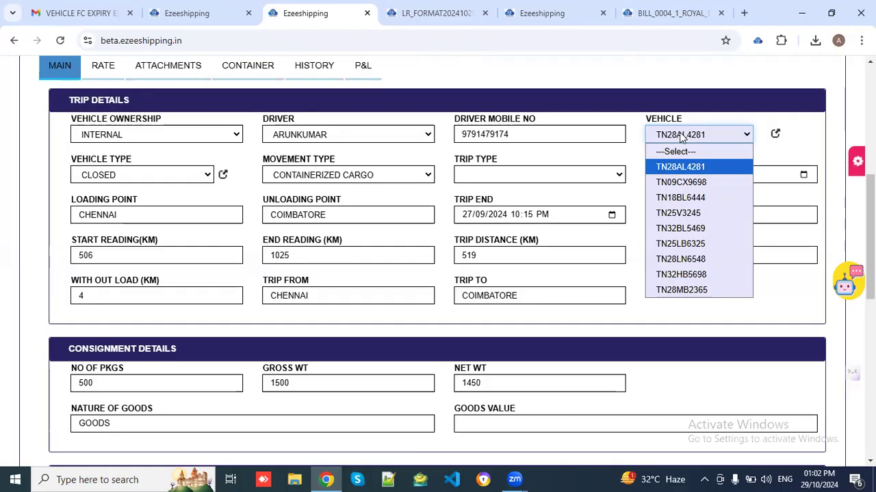
{"action": "left_click", "coordinate": [680, 137]}
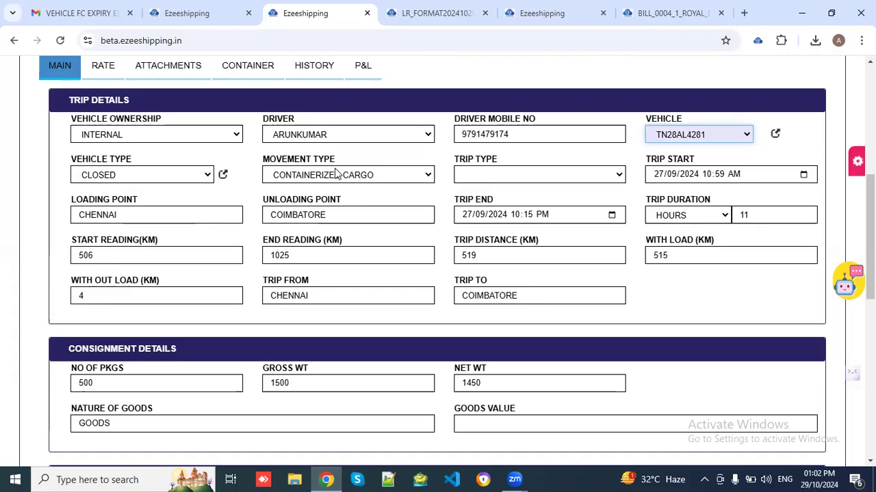
Examine the trip type choices and the trip duration units in the trip details.
{"action": "left_click", "coordinate": [499, 173]}
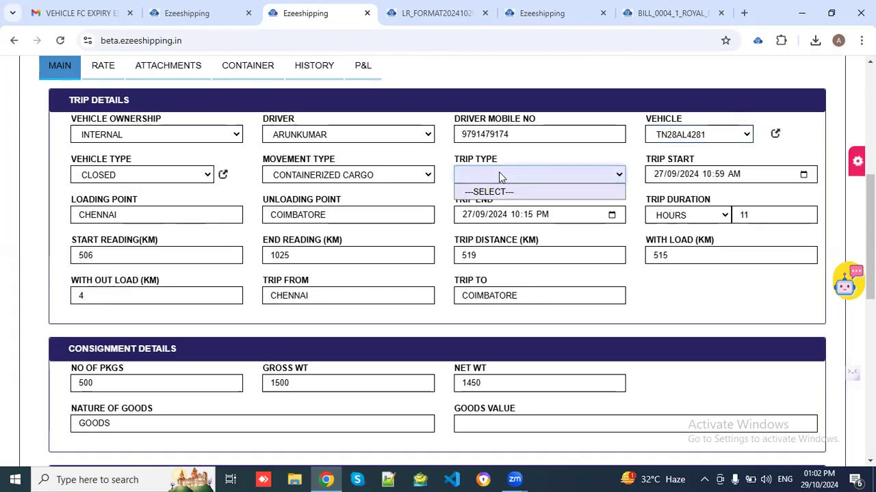
{"action": "left_click", "coordinate": [499, 173]}
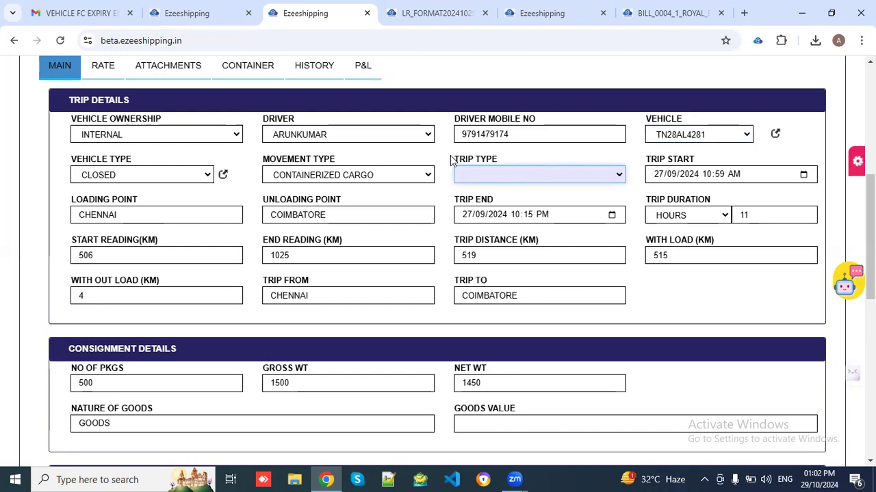
{"action": "scroll", "coordinate": [444, 185], "scroll_direction": "up", "scroll_amount": 2}
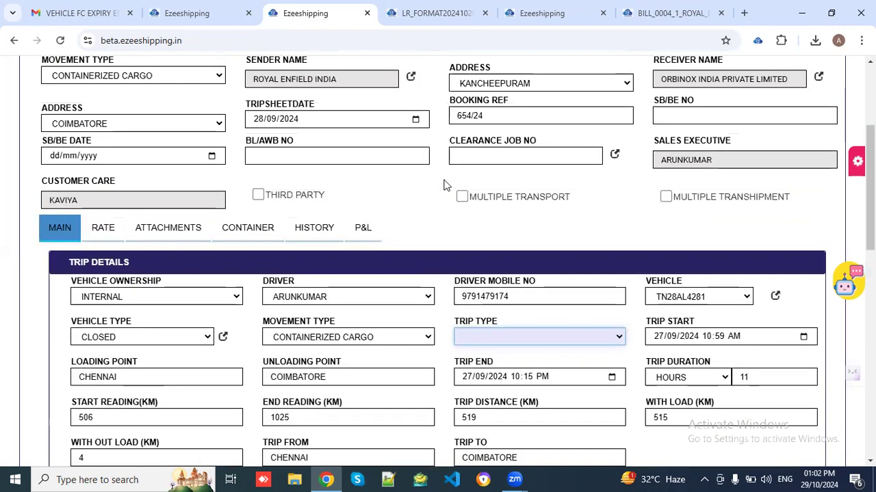
{"action": "scroll", "coordinate": [406, 241], "scroll_direction": "down", "scroll_amount": 2}
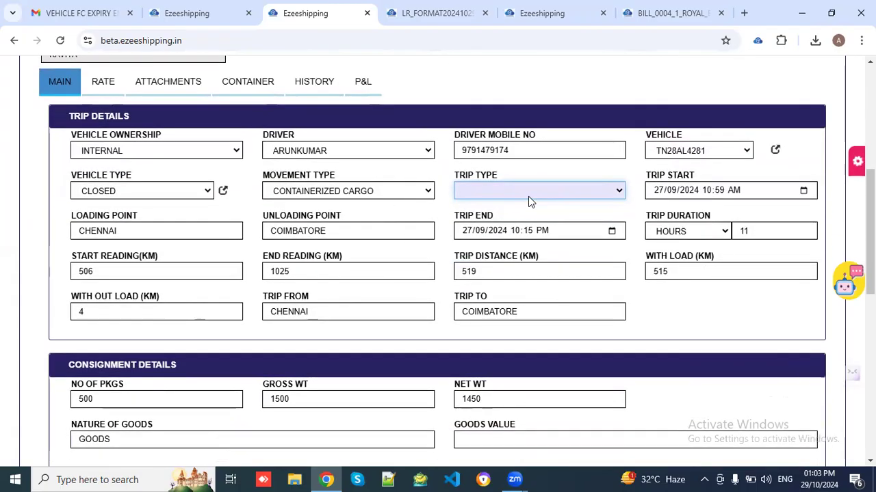
{"action": "scroll", "coordinate": [581, 207], "scroll_direction": "down", "scroll_amount": 1}
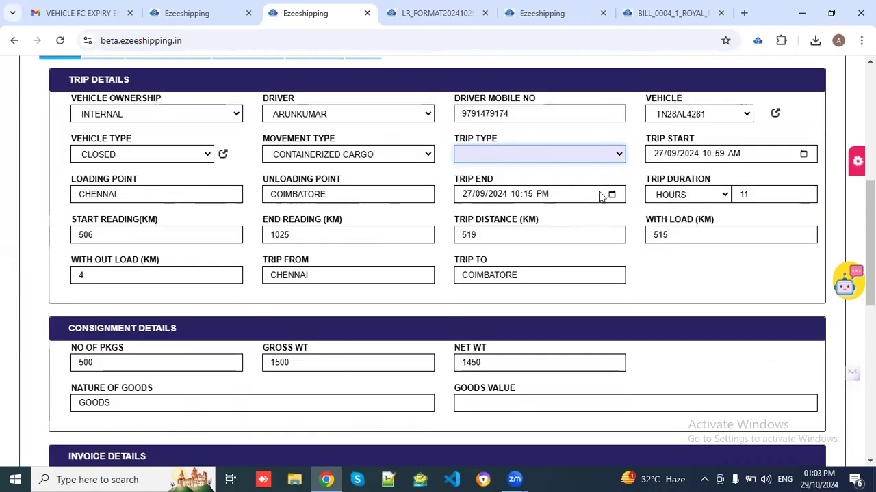
{"action": "left_click", "coordinate": [695, 195]}
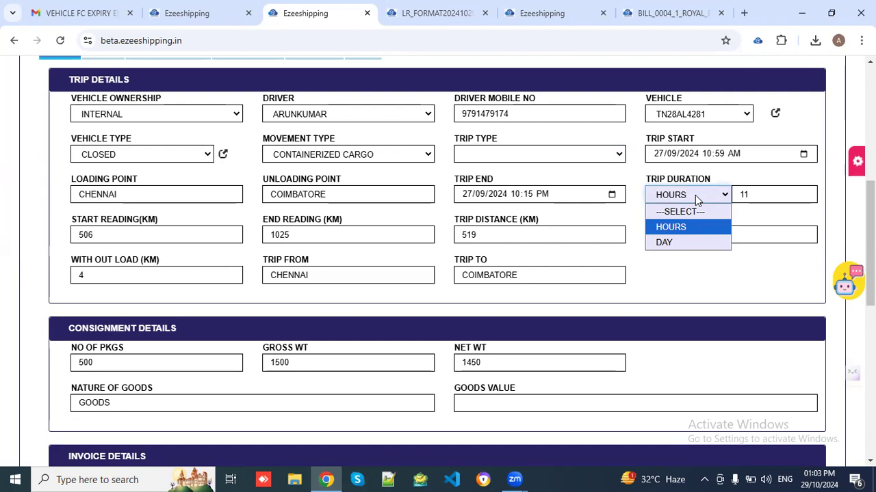
{"action": "left_click", "coordinate": [695, 195]}
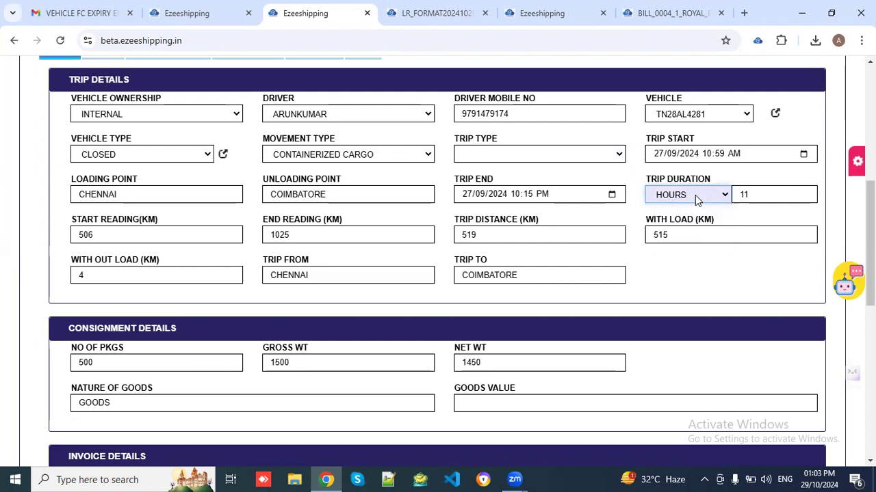
Review the trip readings and the consignment, invoice and insurance details of the booking.
{"action": "scroll", "coordinate": [492, 236], "scroll_direction": "down", "scroll_amount": 1}
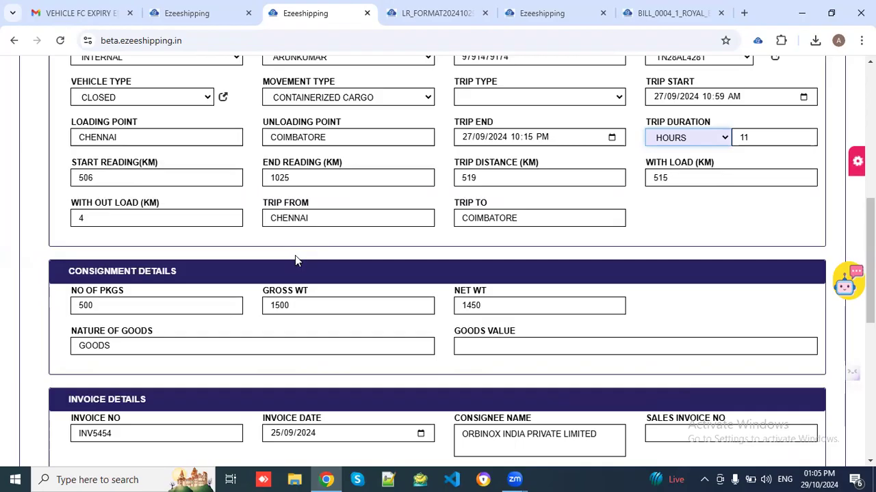
{"action": "scroll", "coordinate": [336, 249], "scroll_direction": "down", "scroll_amount": 1}
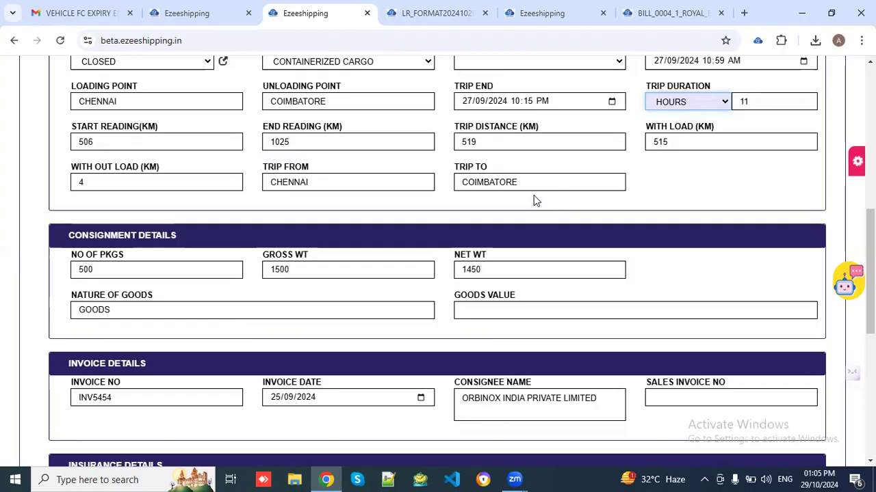
{"action": "scroll", "coordinate": [536, 200], "scroll_direction": "down", "scroll_amount": 2}
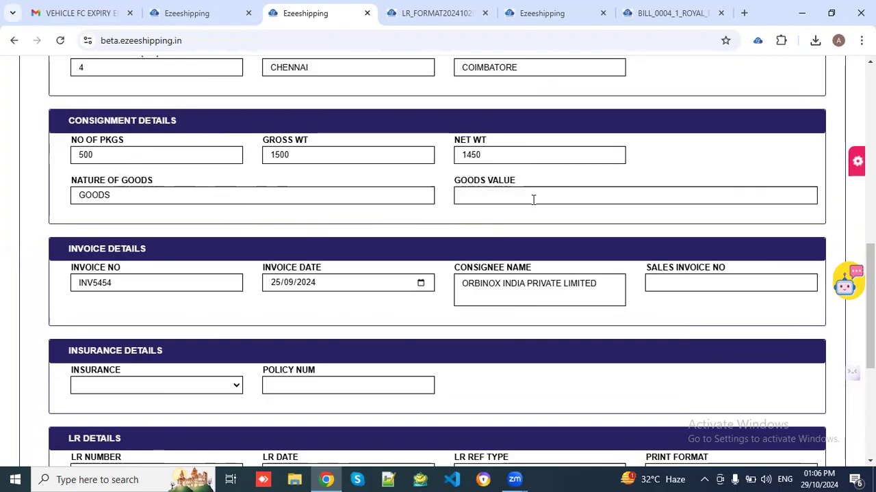
Review the insurance, LR and other details of the booking.
{"action": "scroll", "coordinate": [499, 193], "scroll_direction": "down", "scroll_amount": 1}
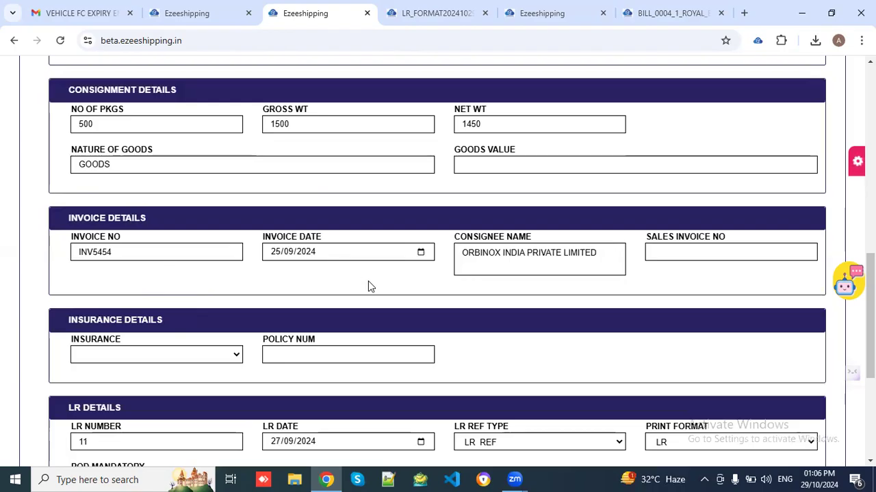
{"action": "scroll", "coordinate": [368, 286], "scroll_direction": "down", "scroll_amount": 2}
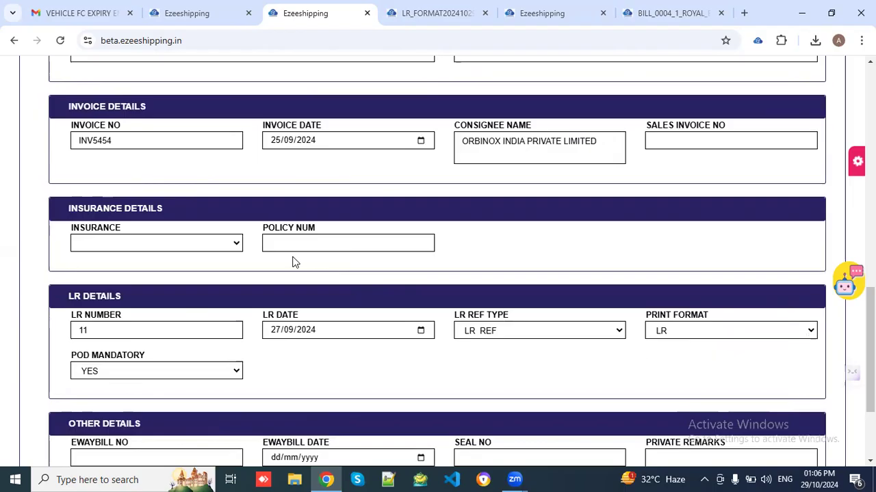
{"action": "scroll", "coordinate": [294, 262], "scroll_direction": "down", "scroll_amount": 2}
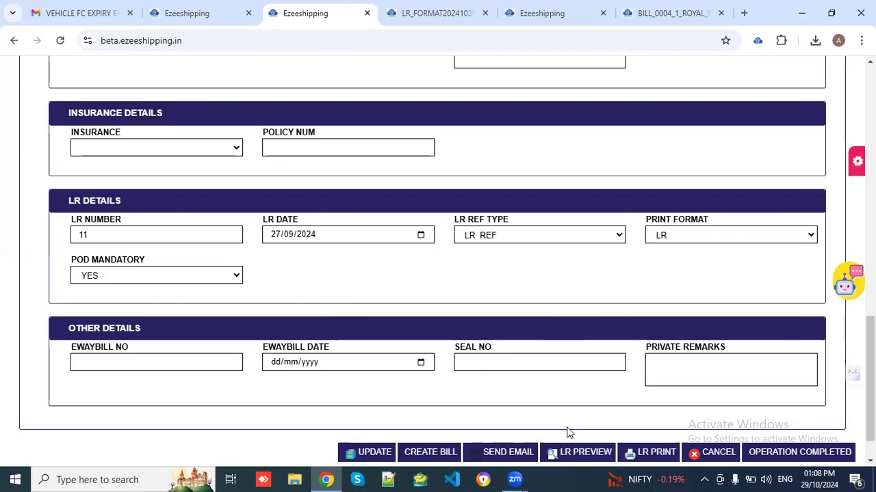
Examine the generated LR copy PDF, from the consignment note number and vehicle to the goods, weight and charges table.
{"action": "left_click", "coordinate": [433, 12]}
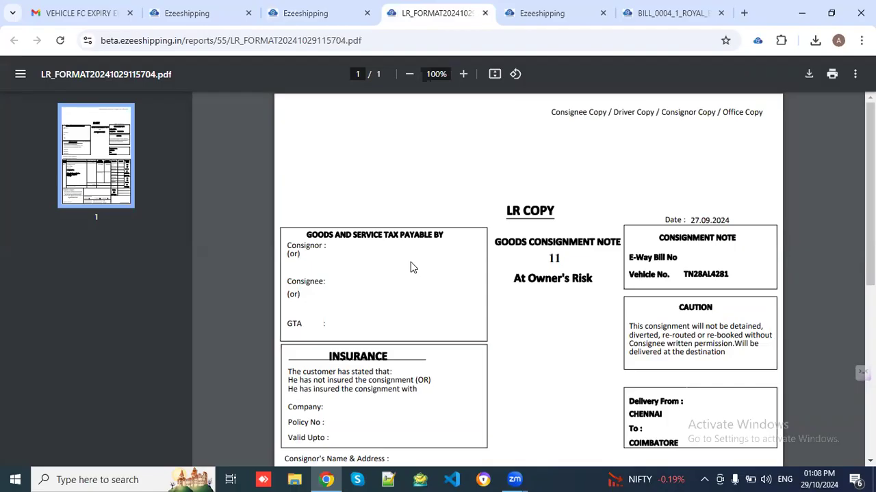
{"action": "scroll", "coordinate": [411, 267], "scroll_direction": "down", "scroll_amount": 1}
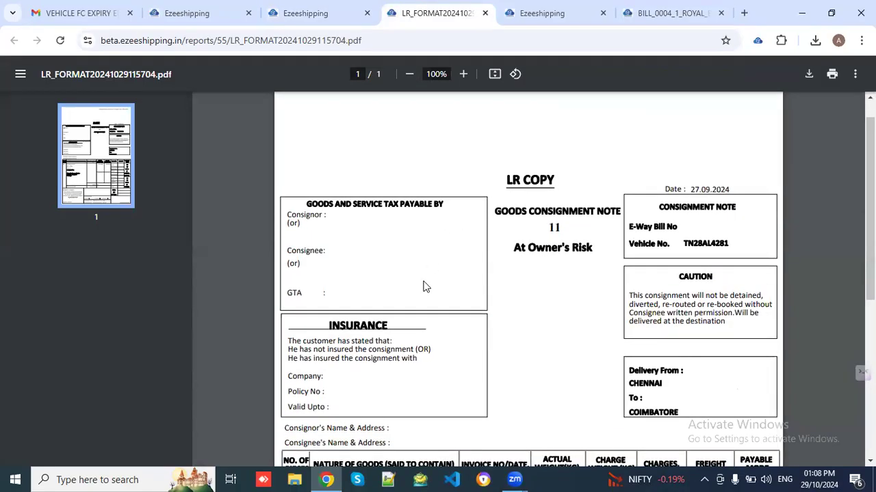
{"action": "scroll", "coordinate": [410, 286], "scroll_direction": "down", "scroll_amount": 1}
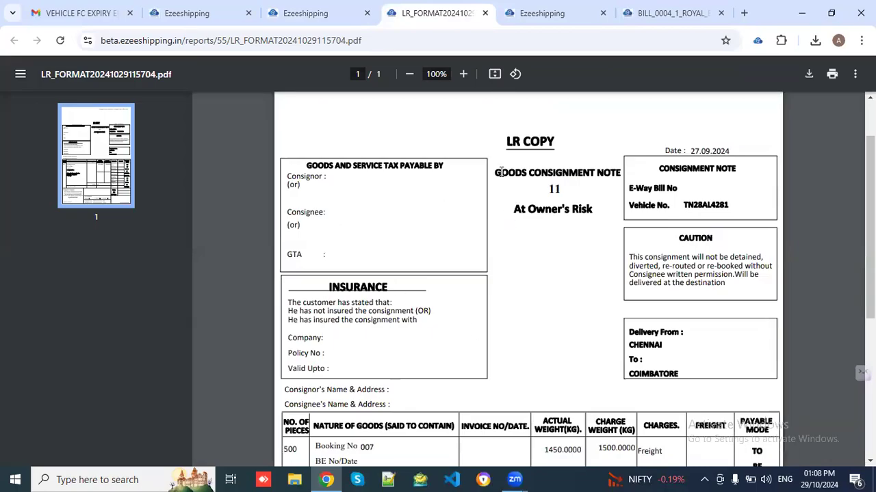
{"action": "double_click", "coordinate": [554, 190]}
{"action": "scroll", "coordinate": [717, 214], "scroll_direction": "down", "scroll_amount": 1}
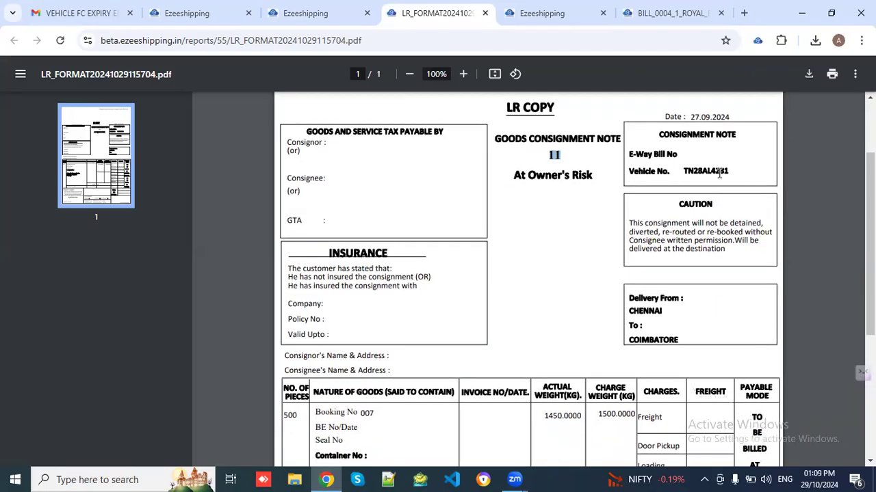
{"action": "scroll", "coordinate": [719, 240], "scroll_direction": "down", "scroll_amount": 2}
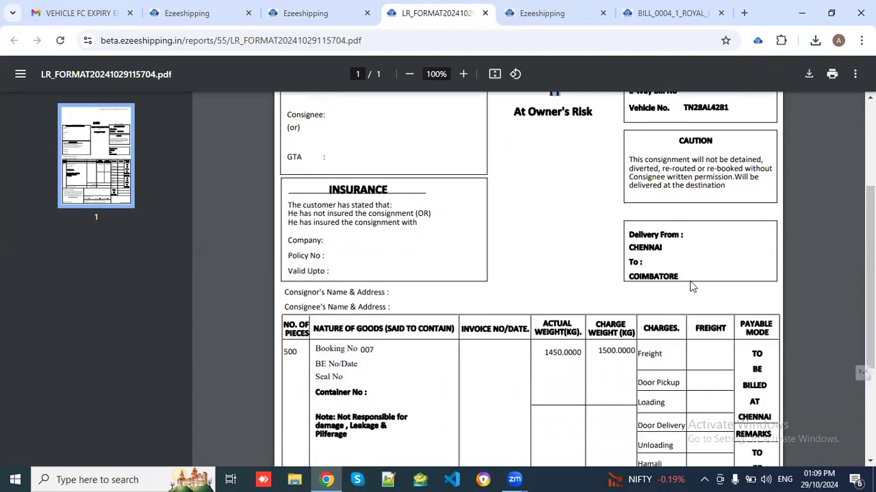
{"action": "scroll", "coordinate": [694, 288], "scroll_direction": "down", "scroll_amount": 3}
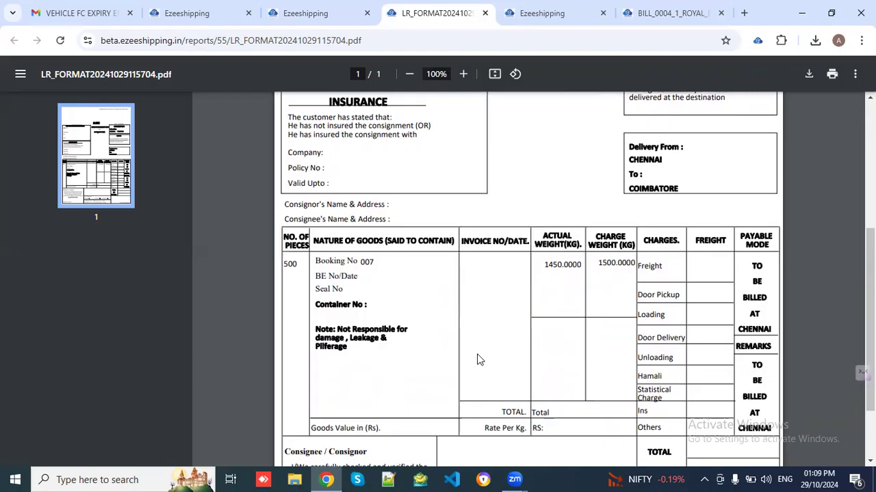
{"action": "scroll", "coordinate": [479, 361], "scroll_direction": "down", "scroll_amount": 3}
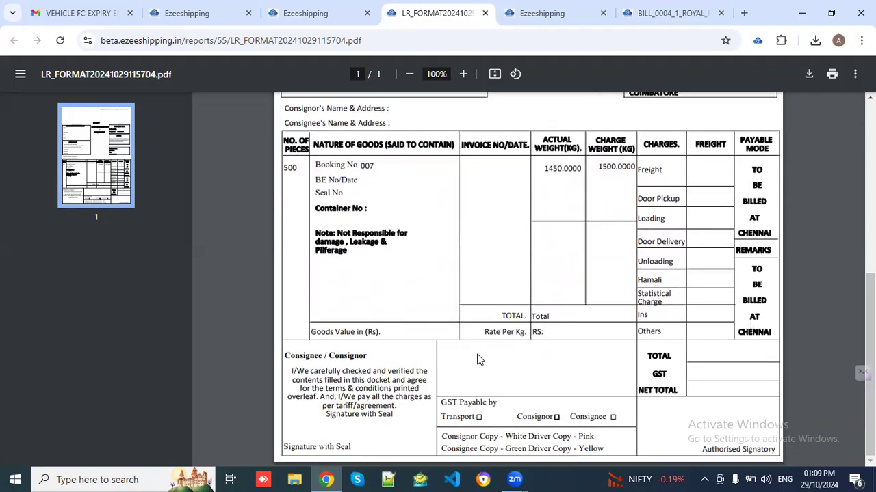
{"action": "scroll", "coordinate": [532, 341], "scroll_direction": "up", "scroll_amount": 5}
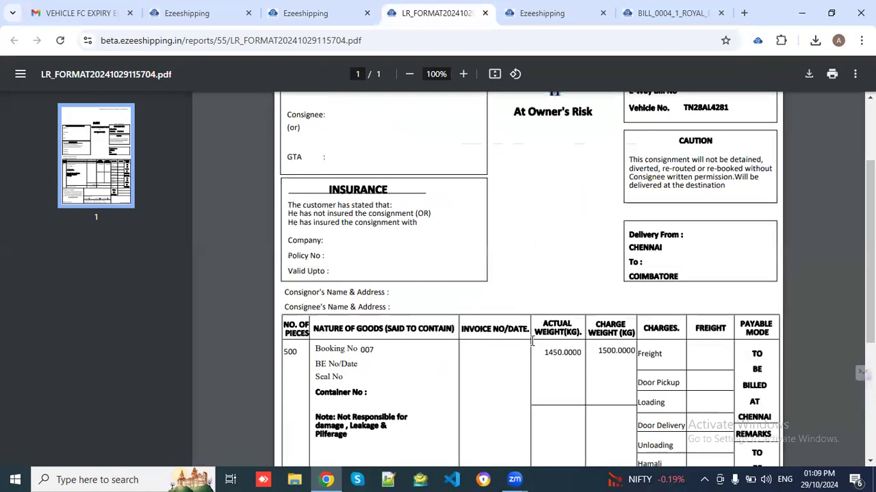
{"action": "scroll", "coordinate": [532, 341], "scroll_direction": "up", "scroll_amount": 4}
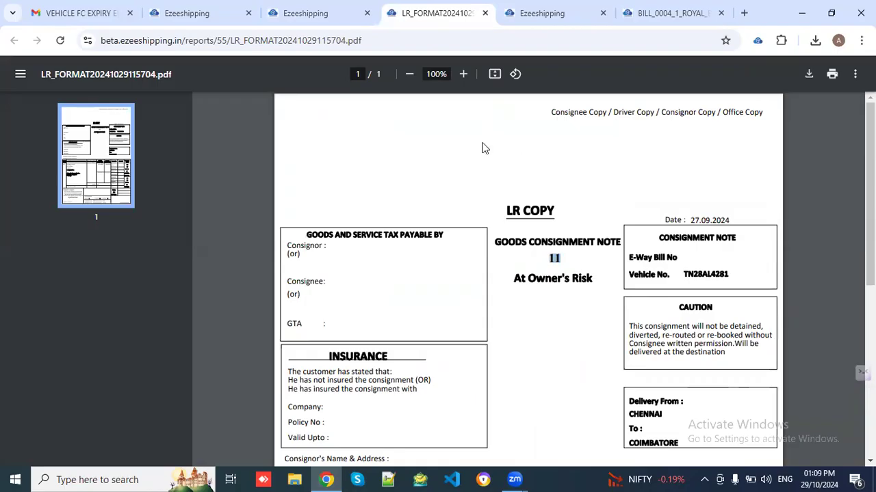
Enable multiple transhipment on the booking, add a Chennai to Coimbatore transhipment entry and inspect its quantity and unit fields.
{"action": "left_click", "coordinate": [336, 7]}
{"action": "scroll", "coordinate": [362, 192], "scroll_direction": "up", "scroll_amount": 6}
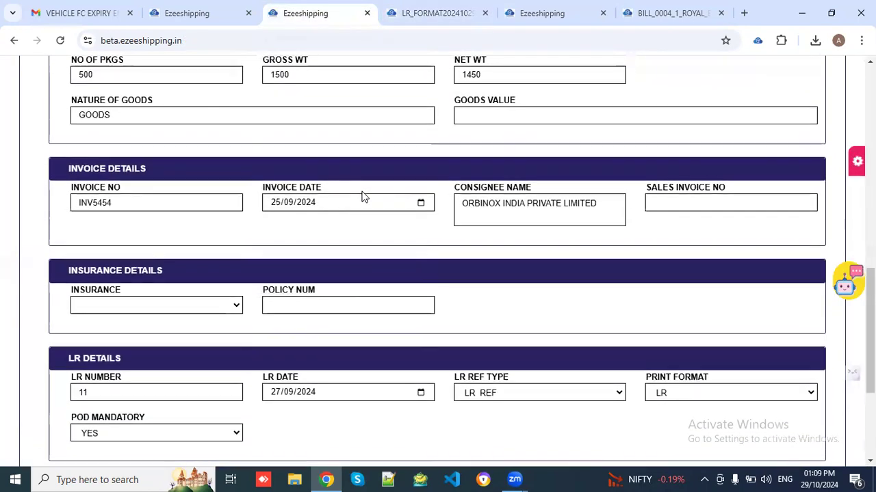
{"action": "scroll", "coordinate": [362, 196], "scroll_direction": "up", "scroll_amount": 4}
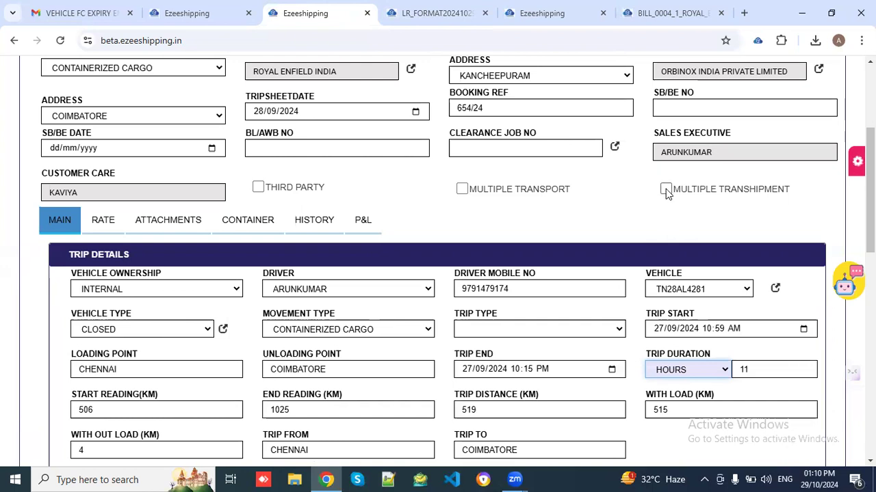
{"action": "left_click", "coordinate": [665, 189]}
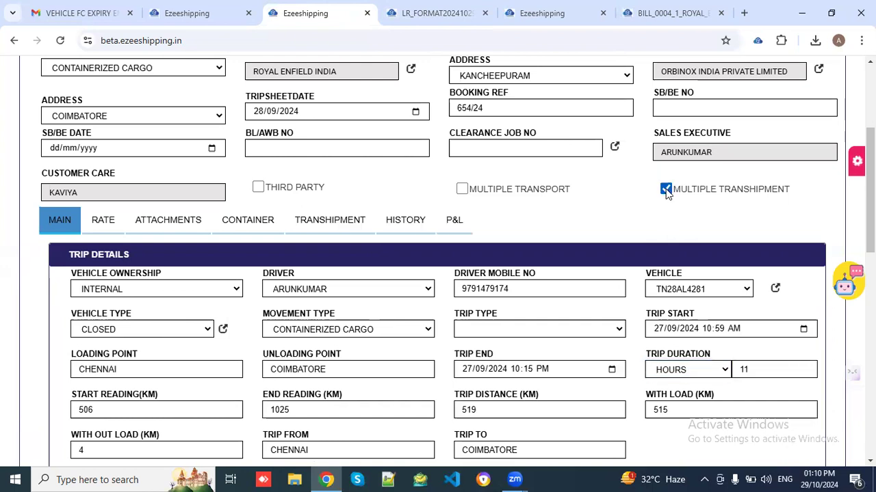
{"action": "left_click", "coordinate": [322, 229]}
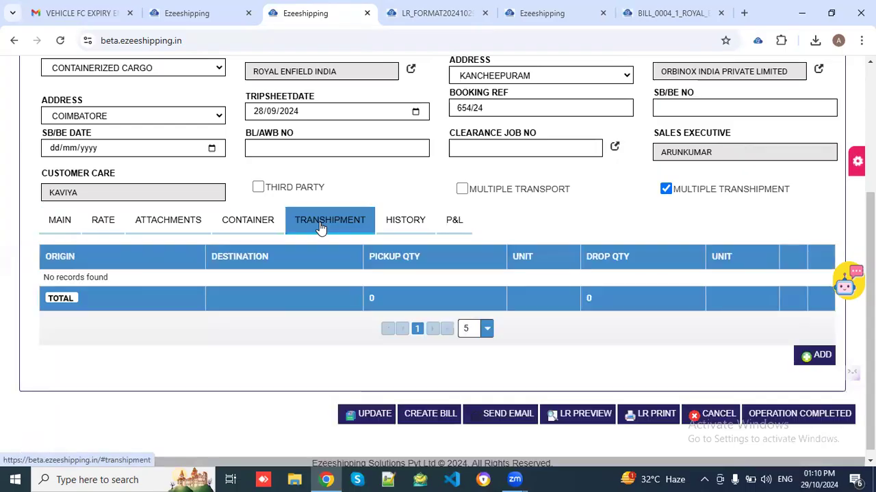
{"action": "left_click", "coordinate": [805, 358]}
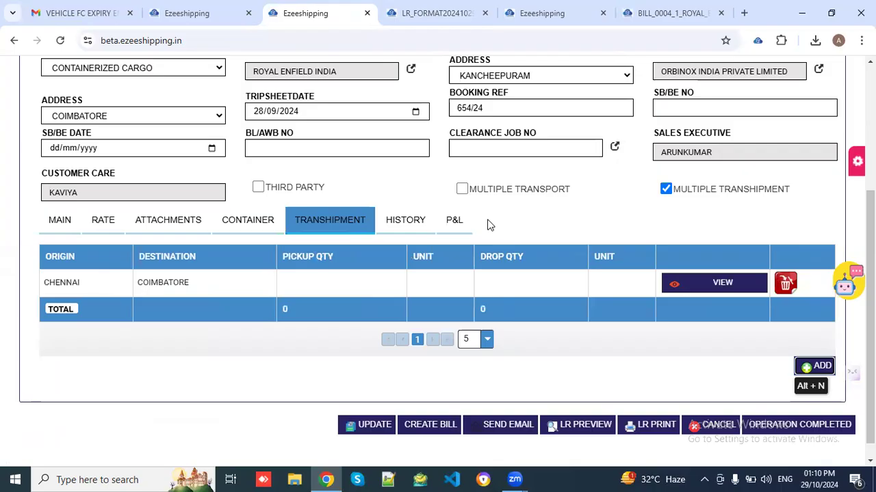
{"action": "left_click", "coordinate": [716, 283]}
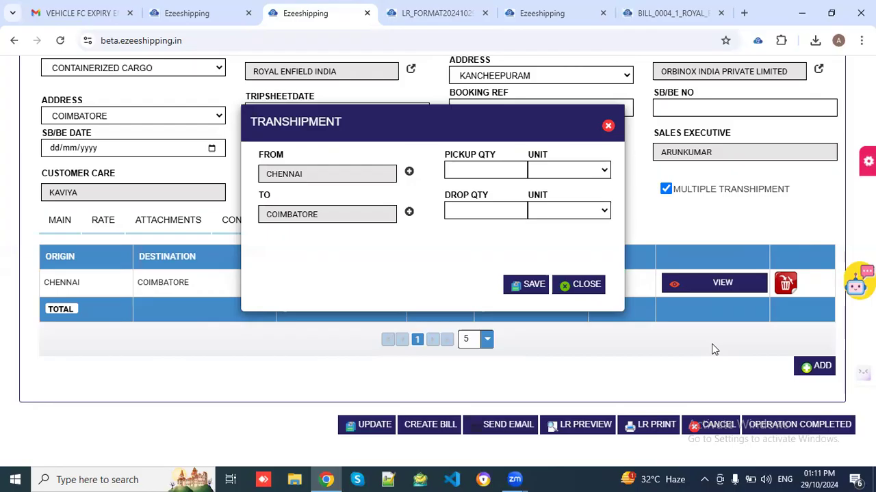
{"action": "left_click", "coordinate": [578, 284]}
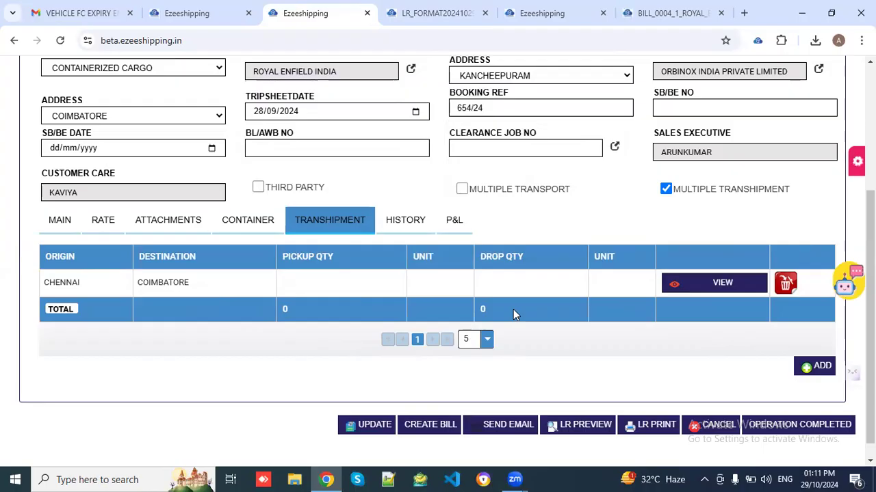
Remove the multiple transhipment option along with its saved data and return to the booking's main details.
{"action": "left_click", "coordinate": [666, 190]}
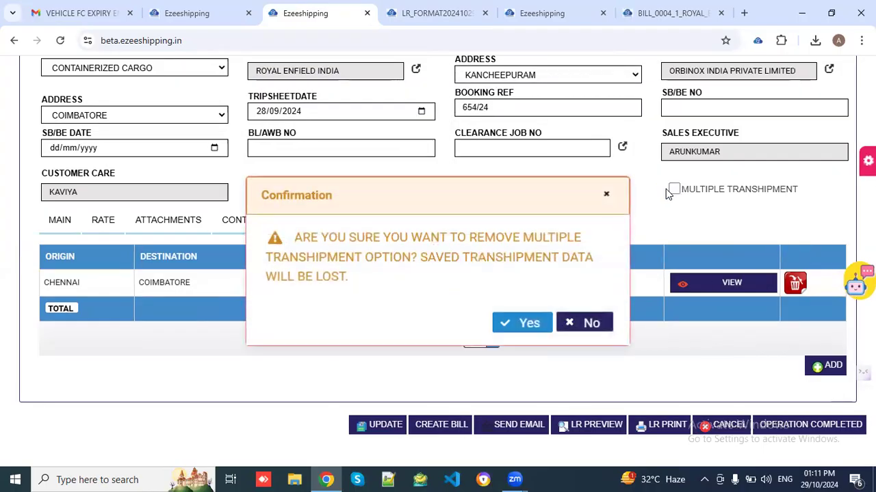
{"action": "left_click", "coordinate": [515, 324]}
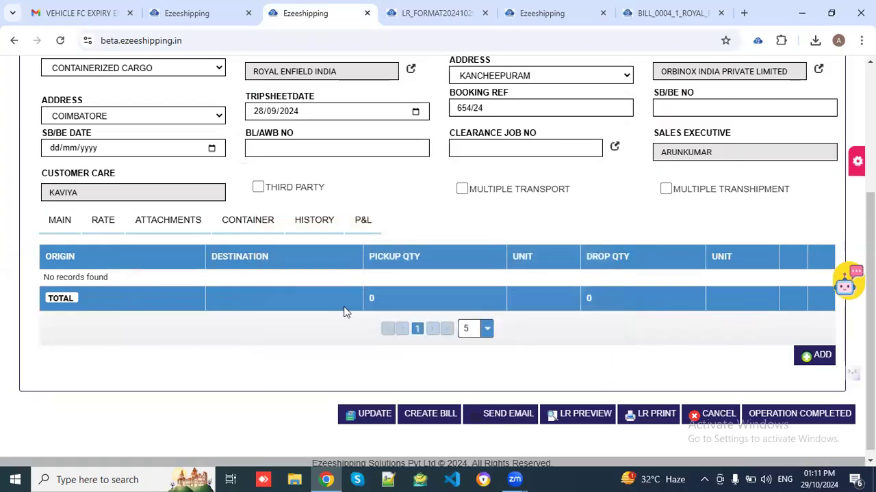
{"action": "left_click", "coordinate": [56, 224]}
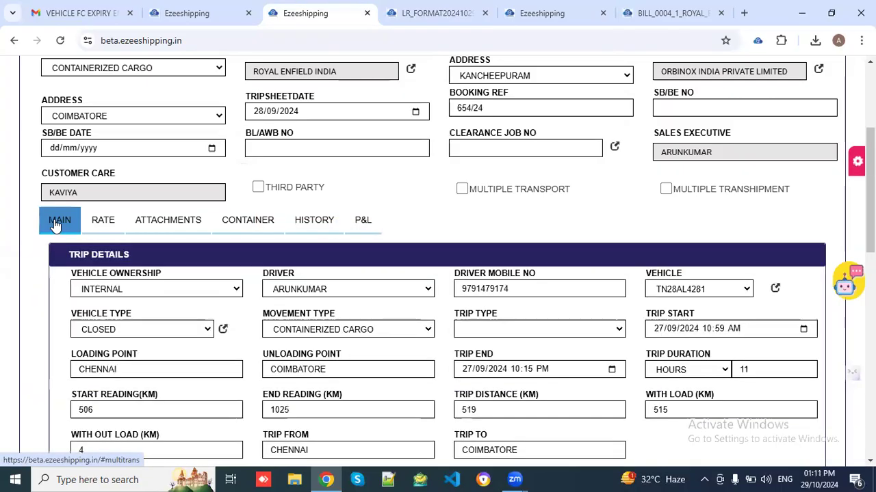
Check the booking's attachments and bring up its container list.
{"action": "scroll", "coordinate": [160, 285], "scroll_direction": "down", "scroll_amount": 1}
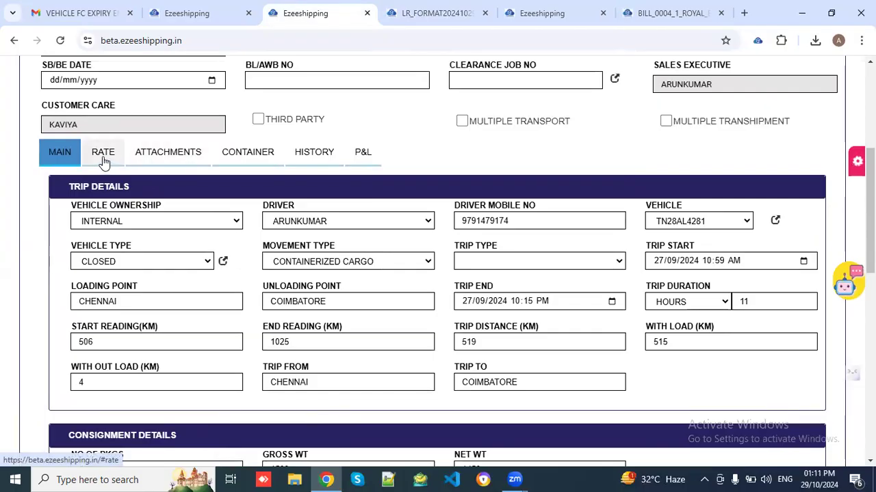
{"action": "left_click", "coordinate": [175, 154]}
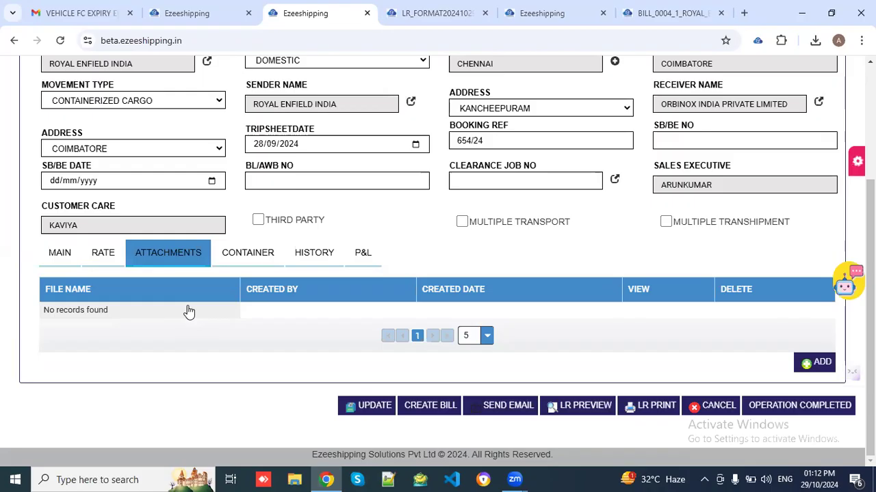
{"action": "left_click", "coordinate": [250, 264]}
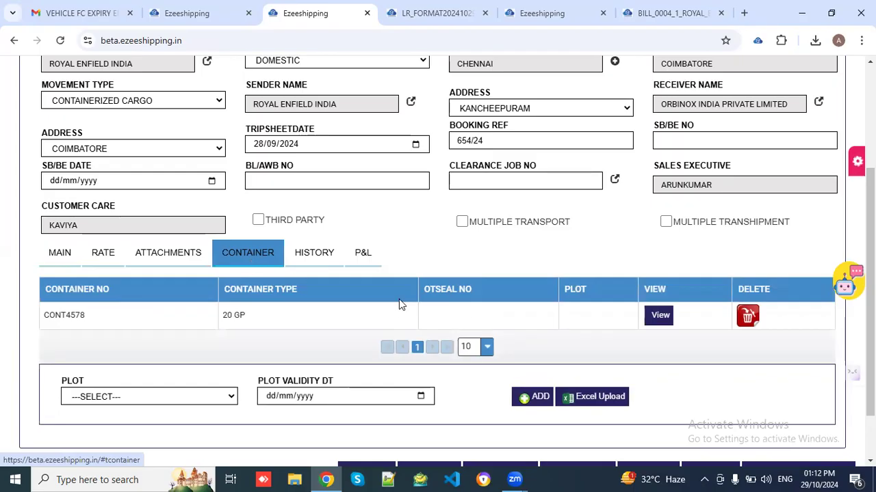
Examine the package, weight, seal, survey and fumigation details of container CONT4578.
{"action": "left_click", "coordinate": [651, 320]}
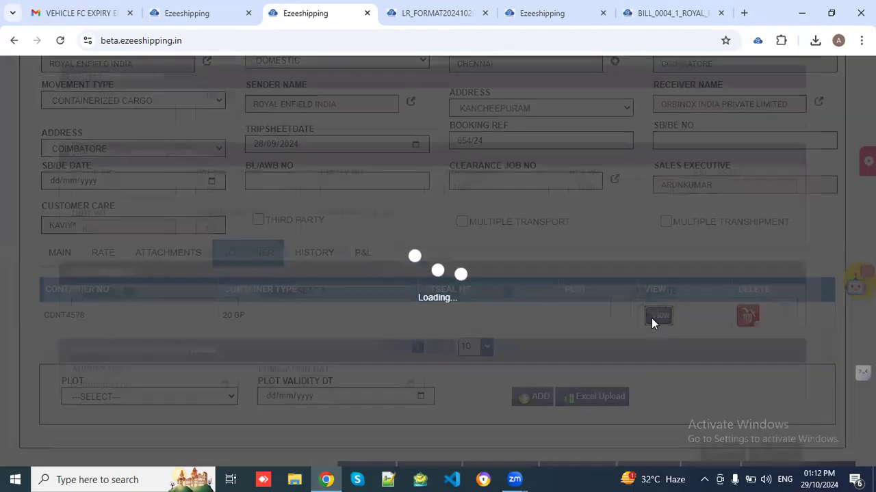
{"action": "scroll", "coordinate": [424, 252], "scroll_direction": "down", "scroll_amount": 2}
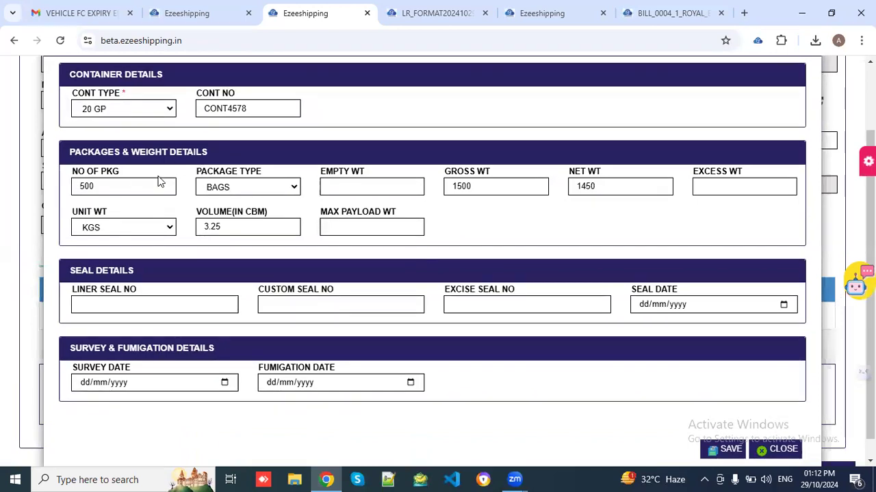
{"action": "scroll", "coordinate": [197, 239], "scroll_direction": "down", "scroll_amount": 1}
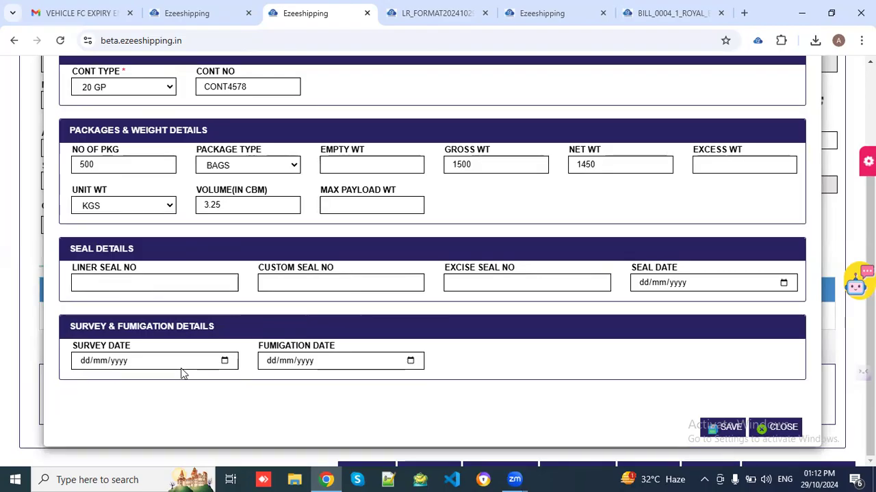
{"action": "scroll", "coordinate": [304, 204], "scroll_direction": "up", "scroll_amount": 3}
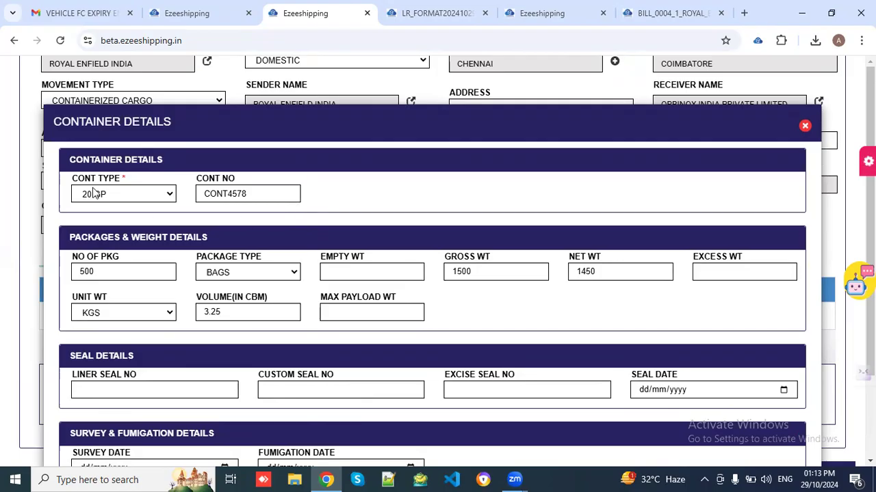
{"action": "scroll", "coordinate": [173, 254], "scroll_direction": "down", "scroll_amount": 3}
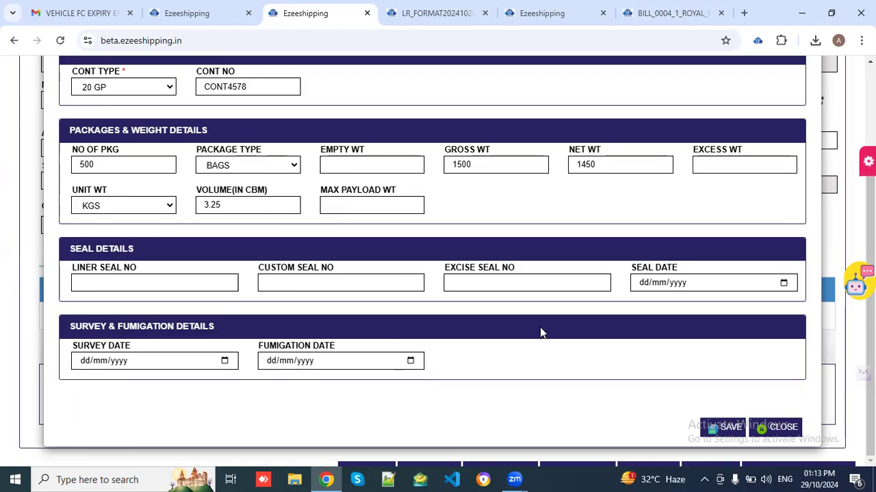
{"action": "left_click", "coordinate": [777, 427]}
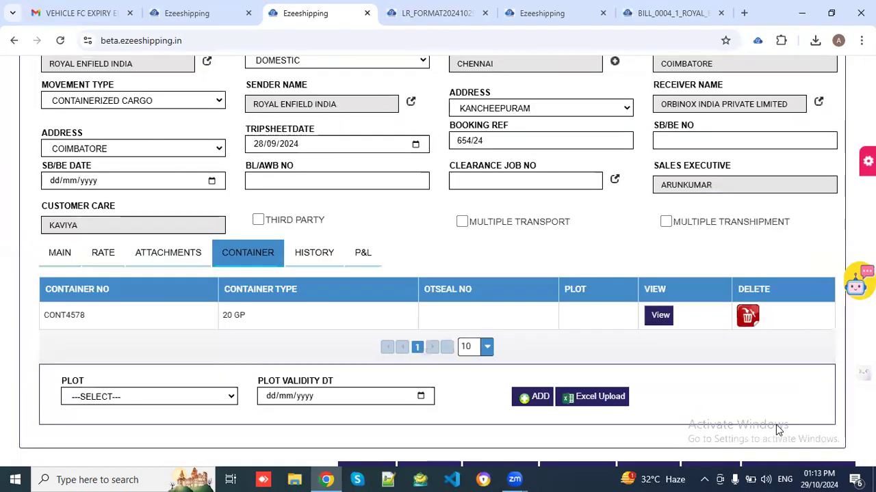
{"action": "left_click", "coordinate": [542, 398]}
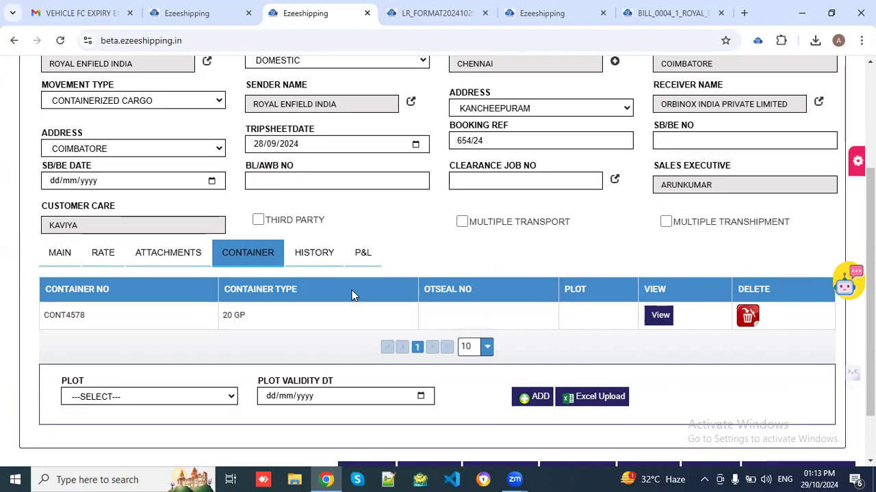
Review the booking's history of creation, confirmation, update, rate and voucher entries.
{"action": "left_click", "coordinate": [316, 259]}
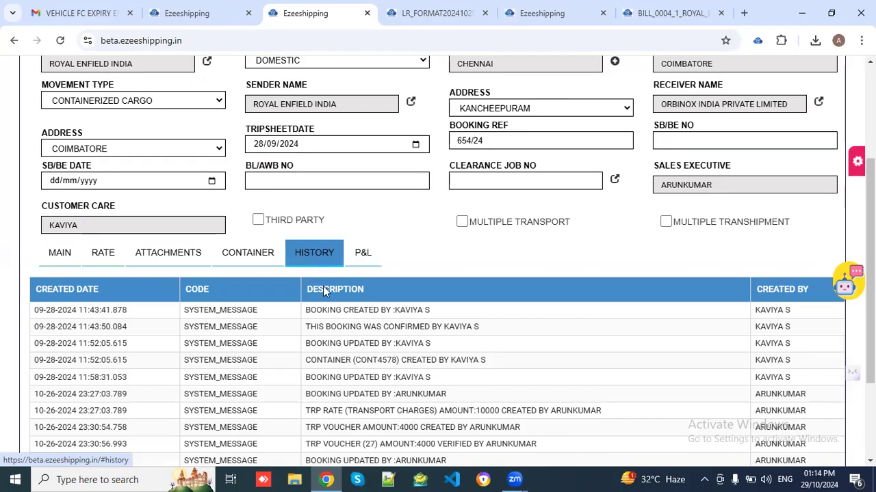
{"action": "scroll", "coordinate": [342, 349], "scroll_direction": "down", "scroll_amount": 1}
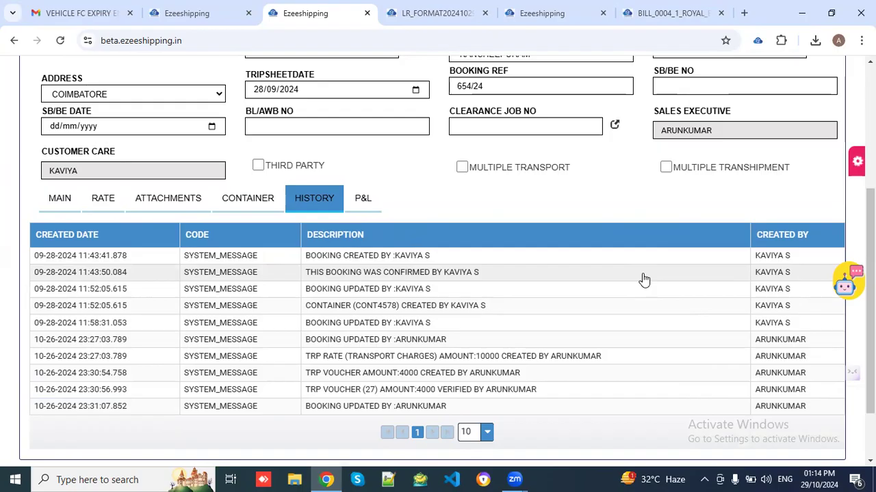
{"action": "scroll", "coordinate": [475, 221], "scroll_direction": "down", "scroll_amount": 1}
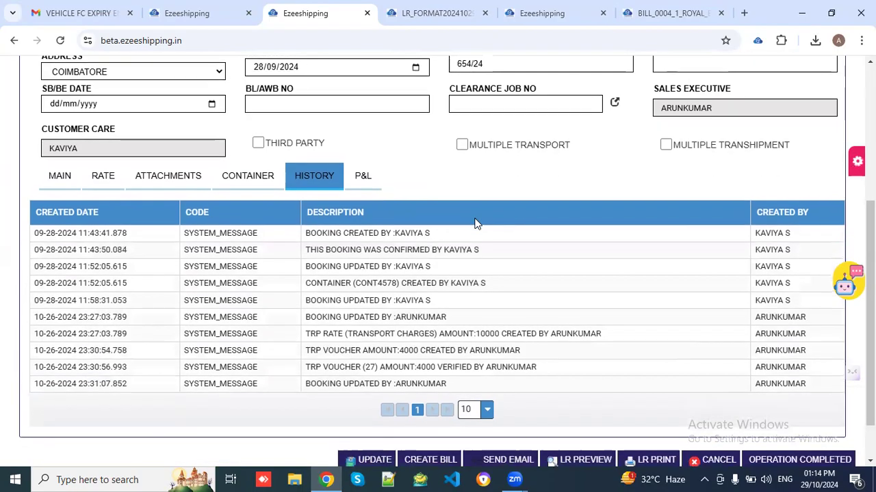
Review the booking's rates, comparing its selling charges, purchase bills and vouchers.
{"action": "left_click", "coordinate": [108, 185]}
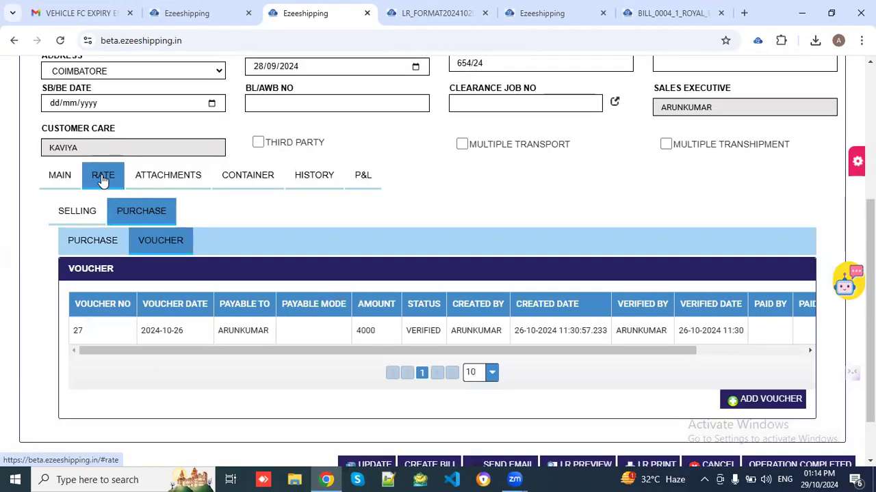
{"action": "left_click", "coordinate": [78, 216]}
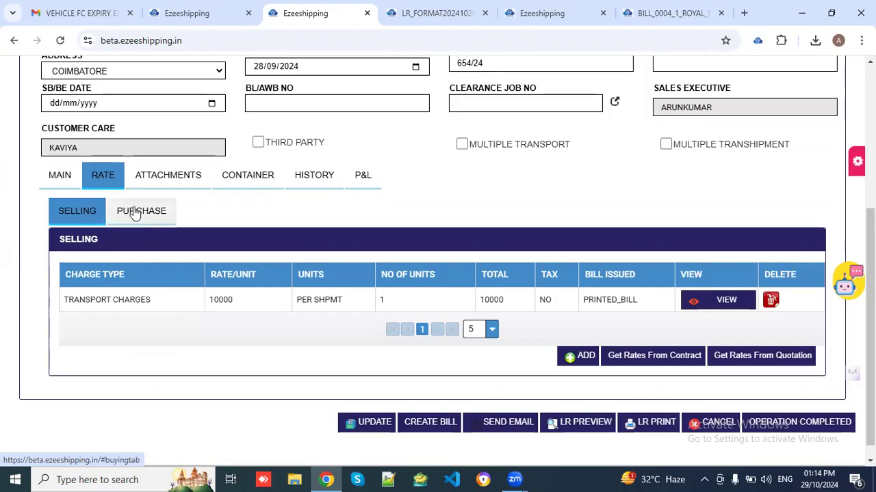
{"action": "left_click", "coordinate": [134, 212]}
{"action": "left_click", "coordinate": [93, 251]}
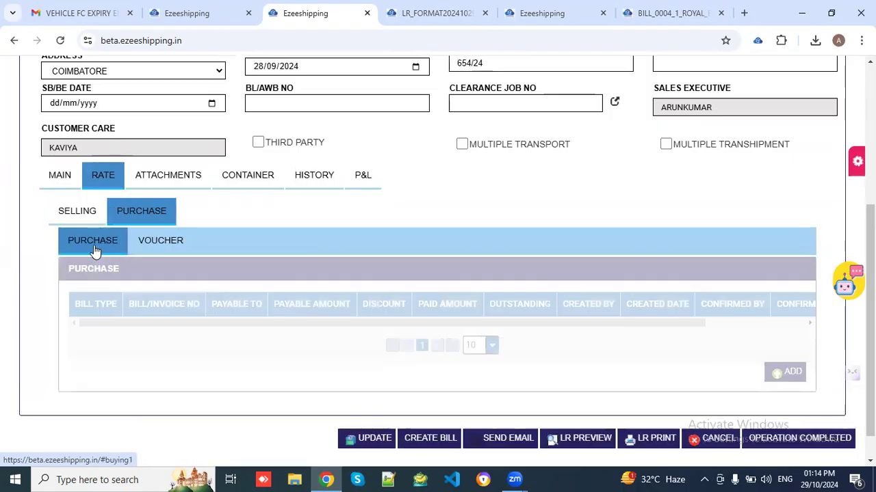
{"action": "left_click", "coordinate": [156, 250]}
{"action": "scroll", "coordinate": [282, 223], "scroll_direction": "up", "scroll_amount": 1}
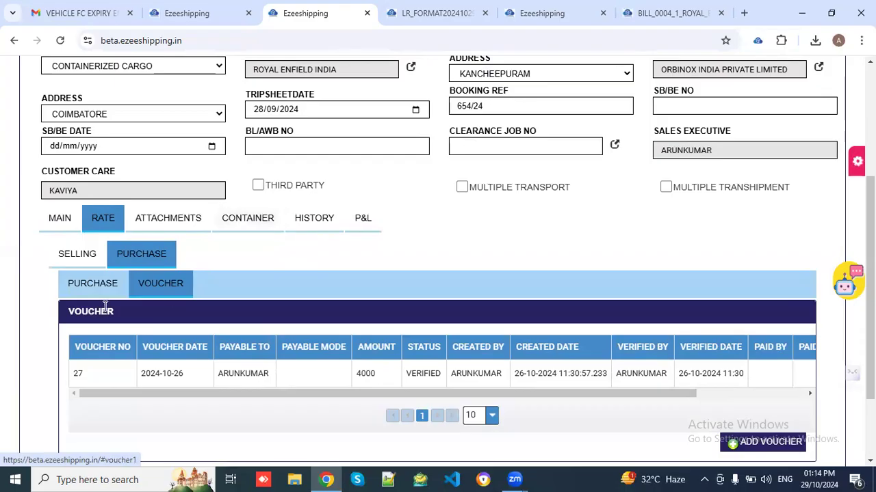
Bring up a blank purchase bill for the booking, examine its invoice, charge, TDS and attachment fields, and close it unsaved.
{"action": "left_click", "coordinate": [91, 293]}
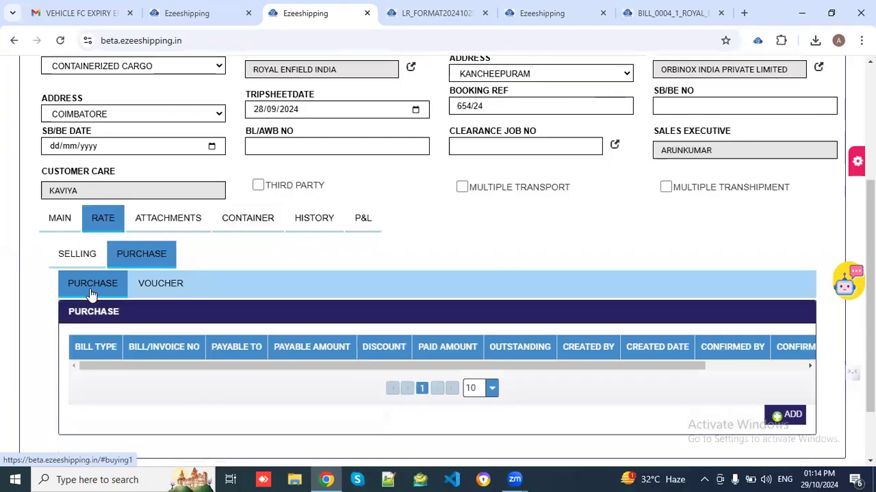
{"action": "left_click", "coordinate": [783, 416]}
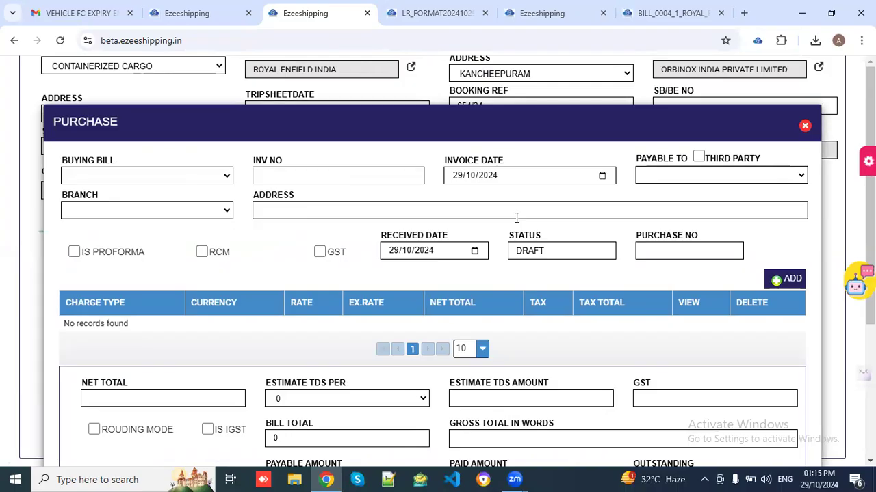
{"action": "scroll", "coordinate": [517, 217], "scroll_direction": "down", "scroll_amount": 1}
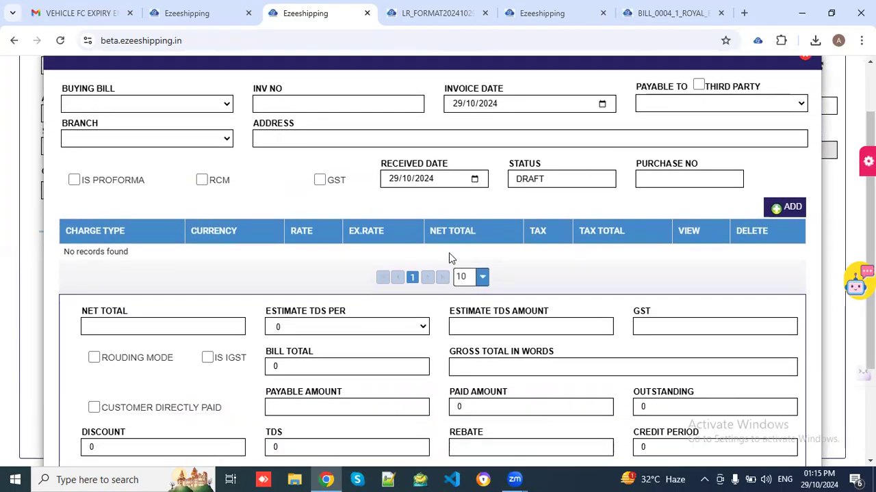
{"action": "scroll", "coordinate": [581, 256], "scroll_direction": "down", "scroll_amount": 2}
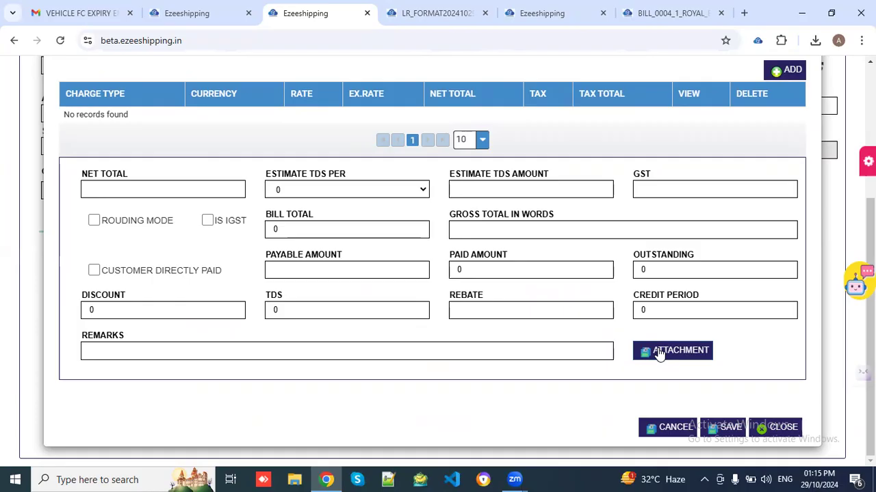
{"action": "left_click", "coordinate": [773, 429]}
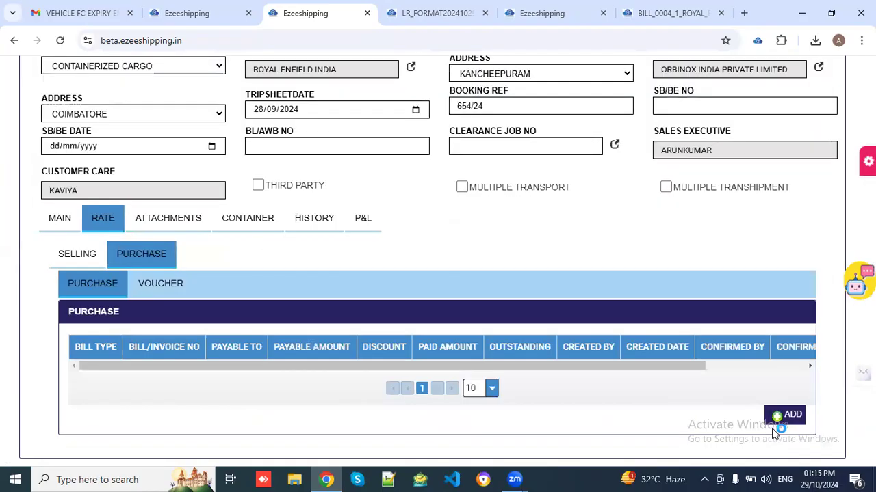
Examine the existing voucher's vehicle, payee, amount and payment details, and return to the voucher list without paying it.
{"action": "left_click", "coordinate": [176, 287]}
{"action": "scroll", "coordinate": [337, 282], "scroll_direction": "down", "scroll_amount": 1}
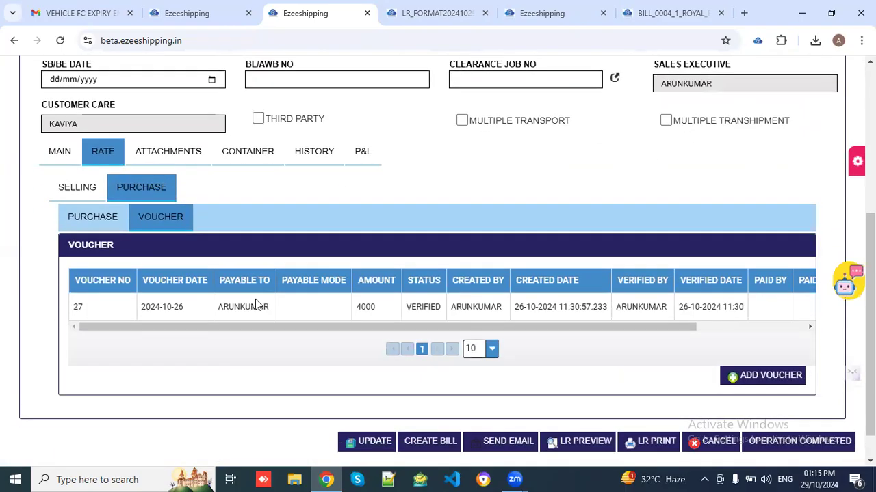
{"action": "double_click", "coordinate": [531, 309]}
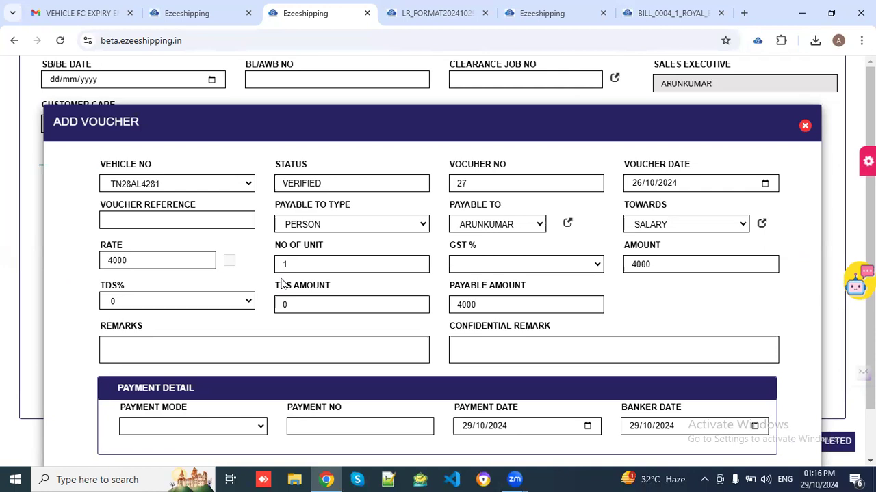
{"action": "scroll", "coordinate": [283, 283], "scroll_direction": "down", "scroll_amount": 1}
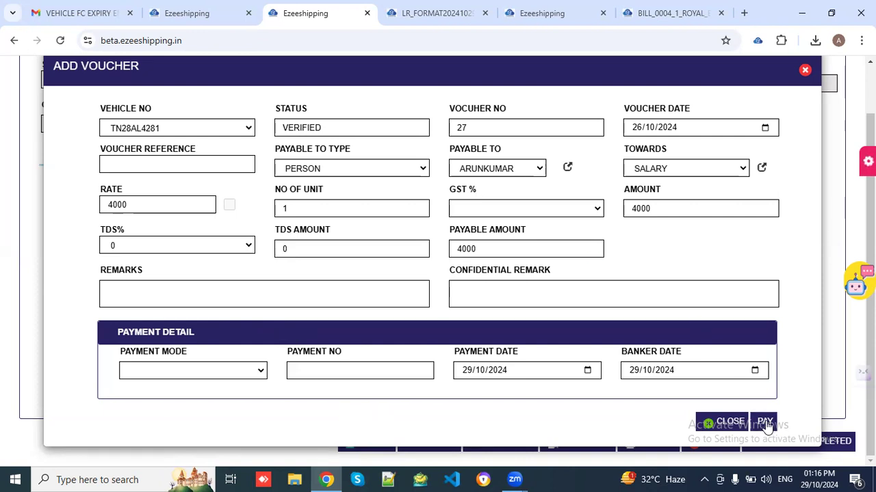
{"action": "scroll", "coordinate": [678, 346], "scroll_direction": "up", "scroll_amount": 1}
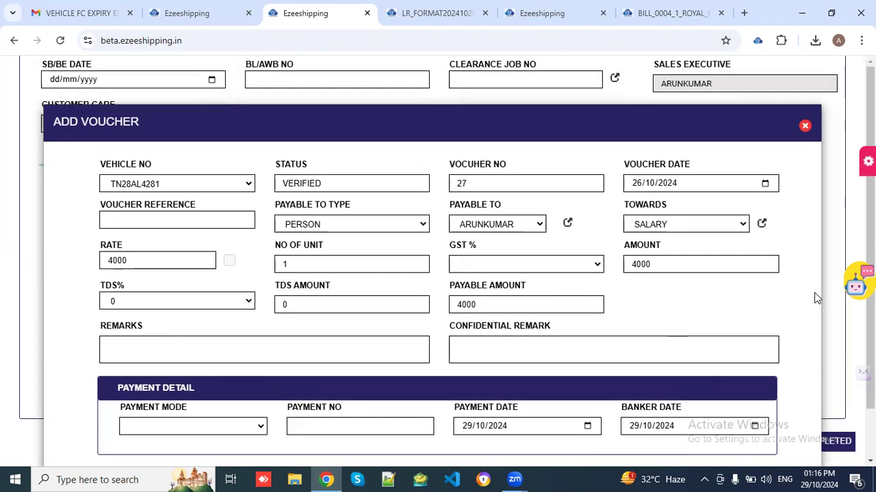
{"action": "left_click", "coordinate": [804, 127]}
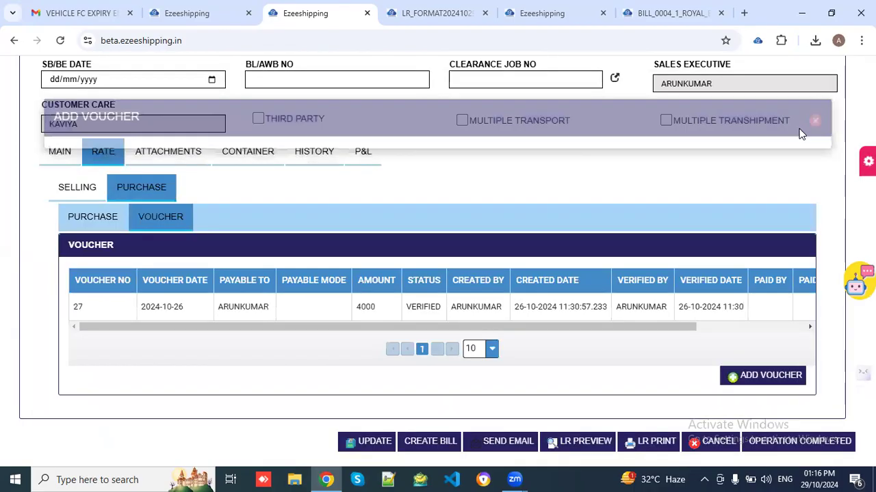
{"action": "scroll", "coordinate": [635, 272], "scroll_direction": "down", "scroll_amount": 1}
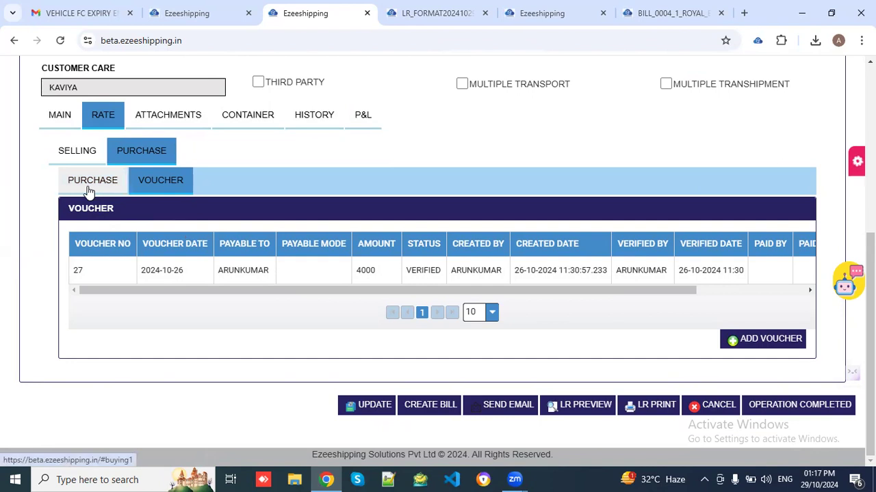
Check the available charge types in a blank selling rate entry and close it without adding a charge.
{"action": "left_click", "coordinate": [78, 151]}
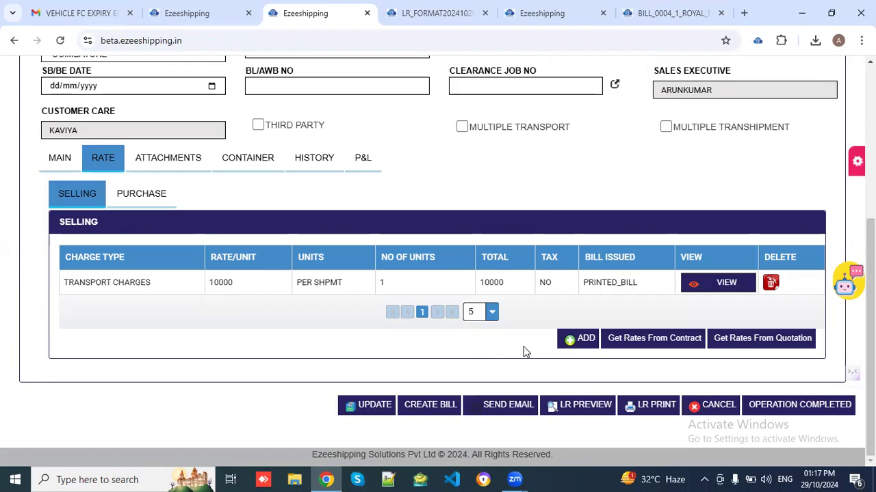
{"action": "left_click", "coordinate": [569, 339]}
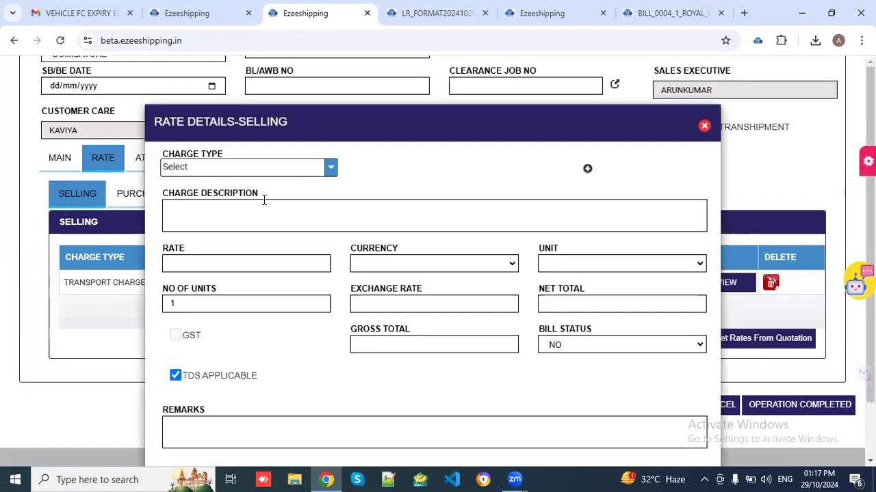
{"action": "left_click", "coordinate": [208, 172]}
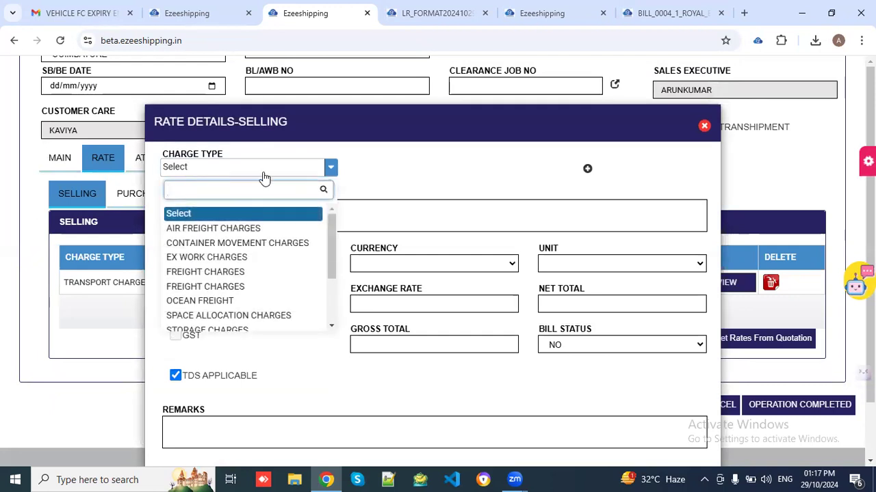
{"action": "left_click", "coordinate": [390, 176]}
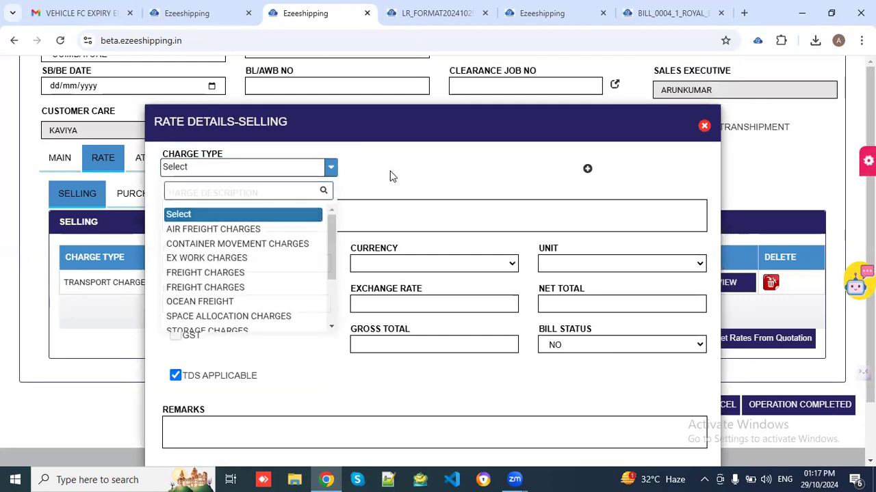
{"action": "left_click", "coordinate": [704, 127]}
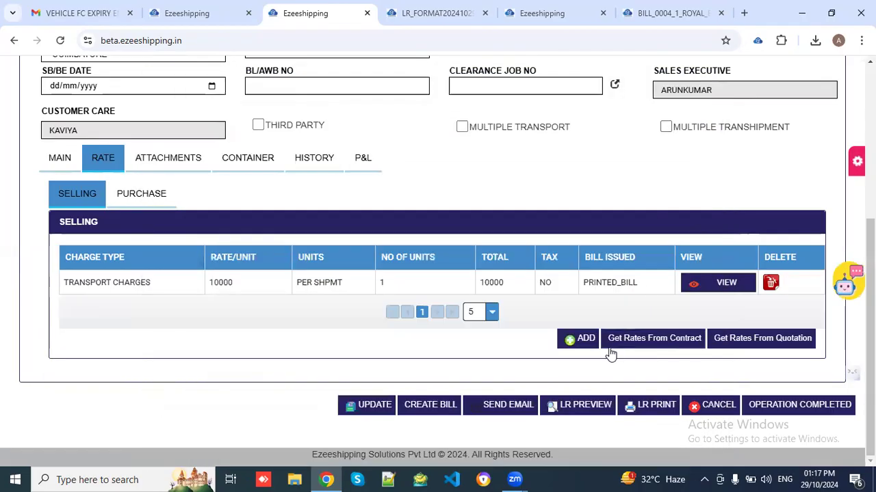
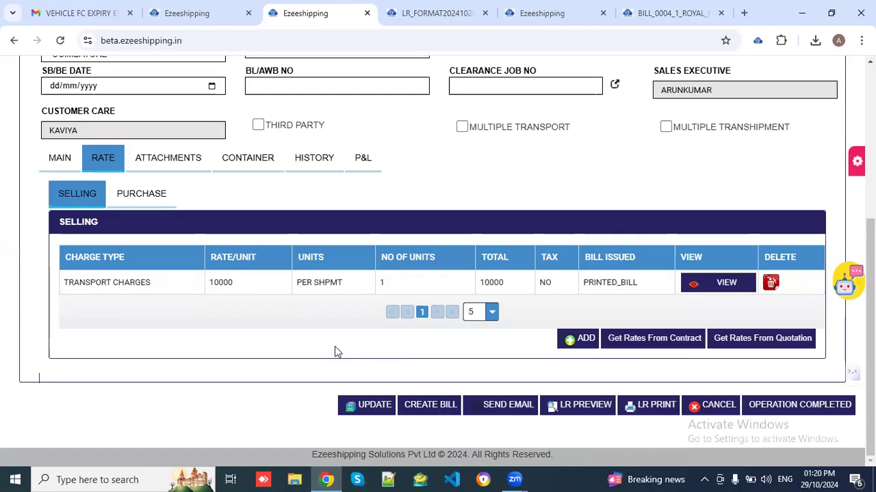
Switch to the Royal Enfield India bill and examine its invoice parties, summary, bill items and invoice total.
{"action": "left_click", "coordinate": [523, 8]}
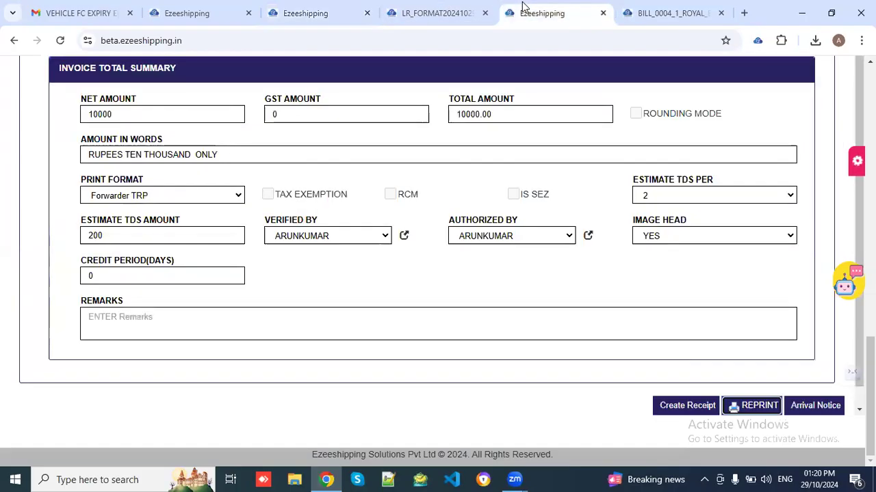
{"action": "scroll", "coordinate": [371, 209], "scroll_direction": "up", "scroll_amount": 10}
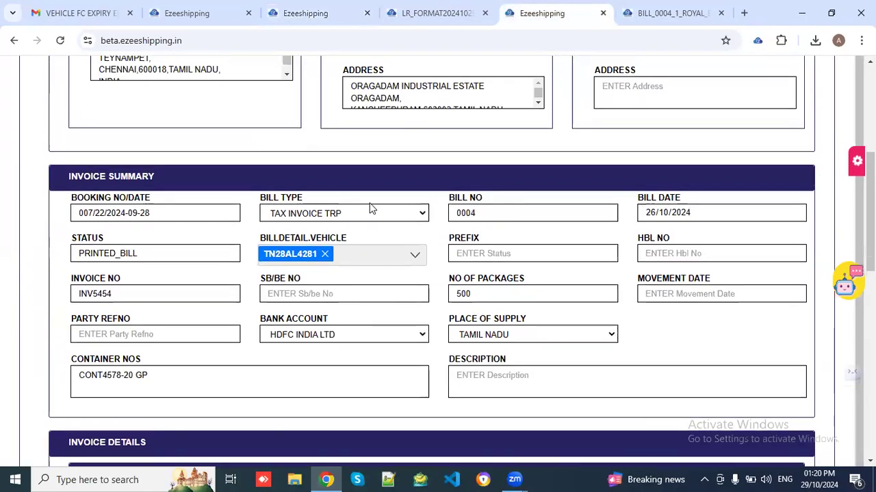
{"action": "scroll", "coordinate": [372, 208], "scroll_direction": "up", "scroll_amount": 4}
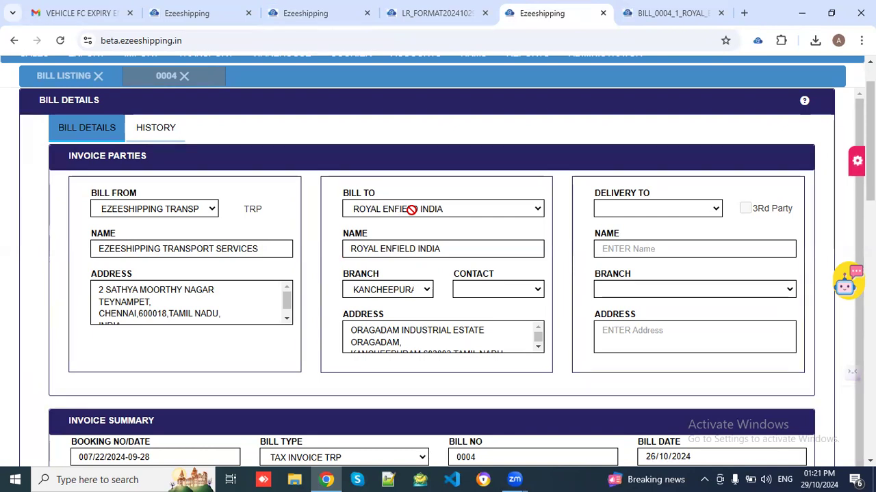
{"action": "scroll", "coordinate": [411, 210], "scroll_direction": "down", "scroll_amount": 3}
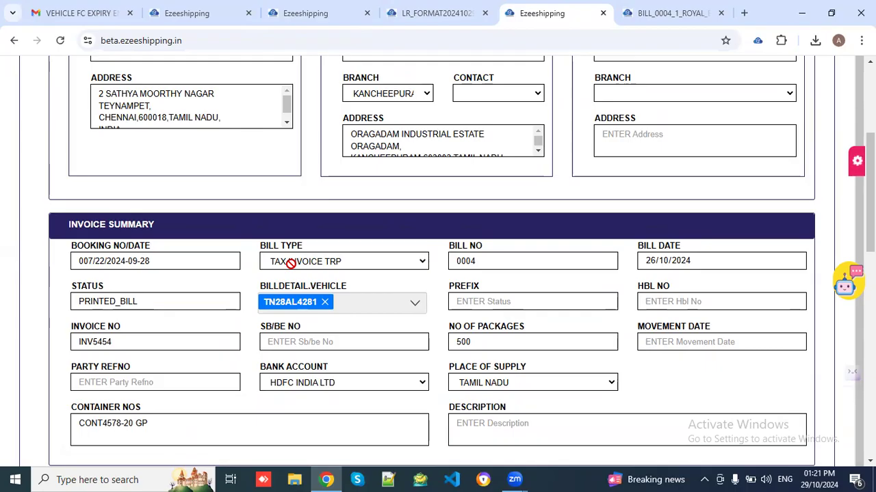
{"action": "scroll", "coordinate": [290, 263], "scroll_direction": "down", "scroll_amount": 2}
{"action": "scroll", "coordinate": [31, 211], "scroll_direction": "down", "scroll_amount": 3}
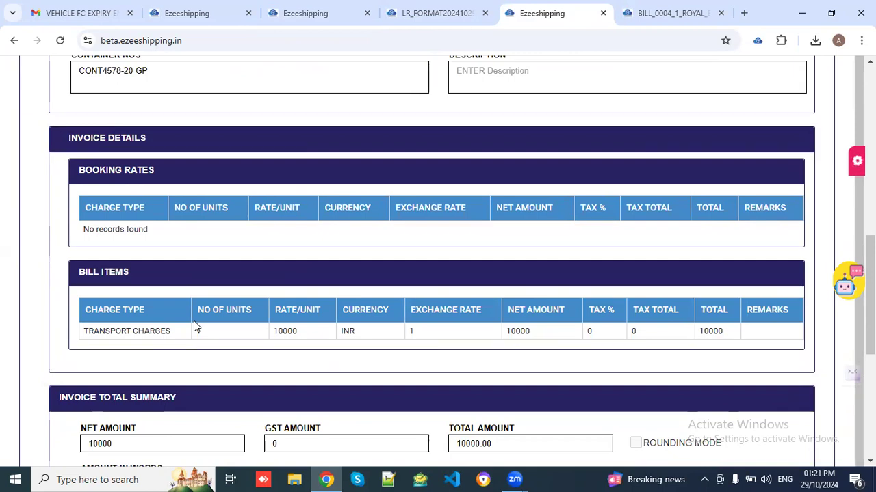
{"action": "scroll", "coordinate": [194, 321], "scroll_direction": "down", "scroll_amount": 5}
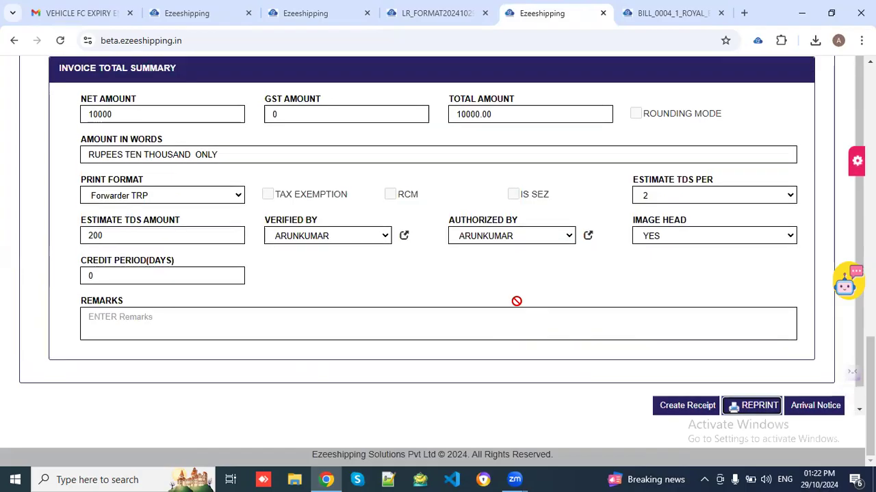
View the bill's printed invoice PDF from the header through the charges to the amount in words.
{"action": "left_click", "coordinate": [664, 12]}
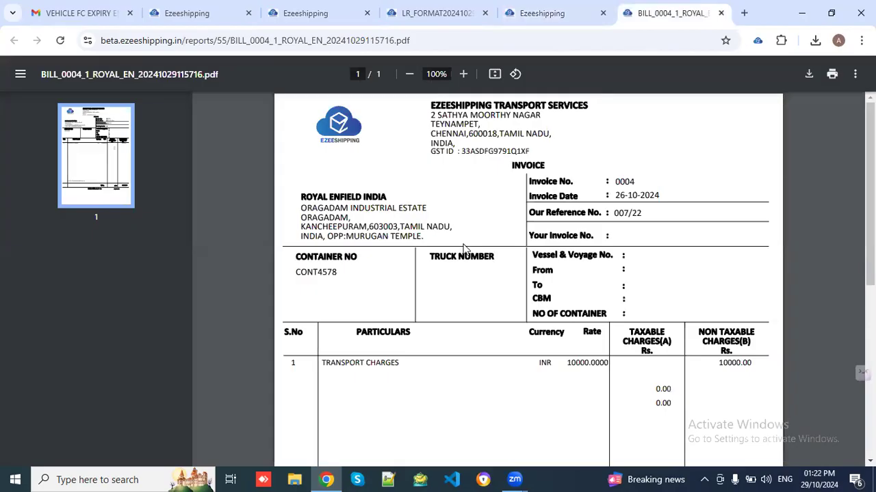
{"action": "scroll", "coordinate": [463, 248], "scroll_direction": "down", "scroll_amount": 2}
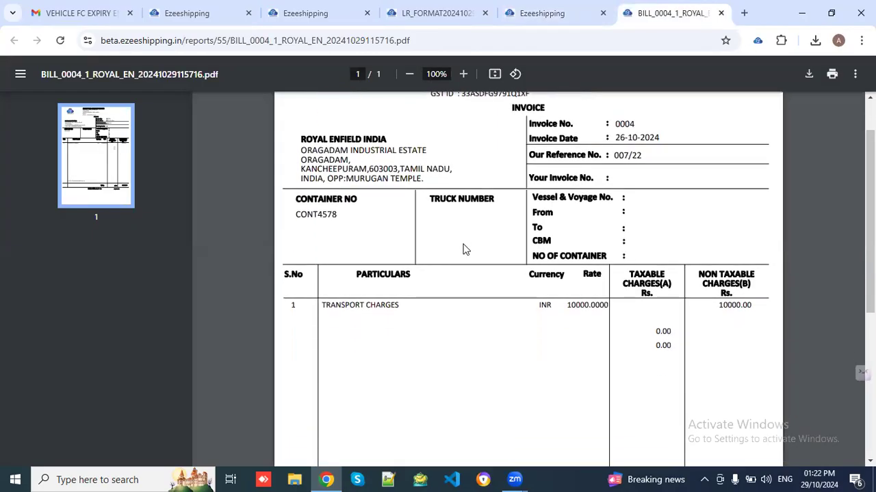
{"action": "scroll", "coordinate": [463, 248], "scroll_direction": "down", "scroll_amount": 5}
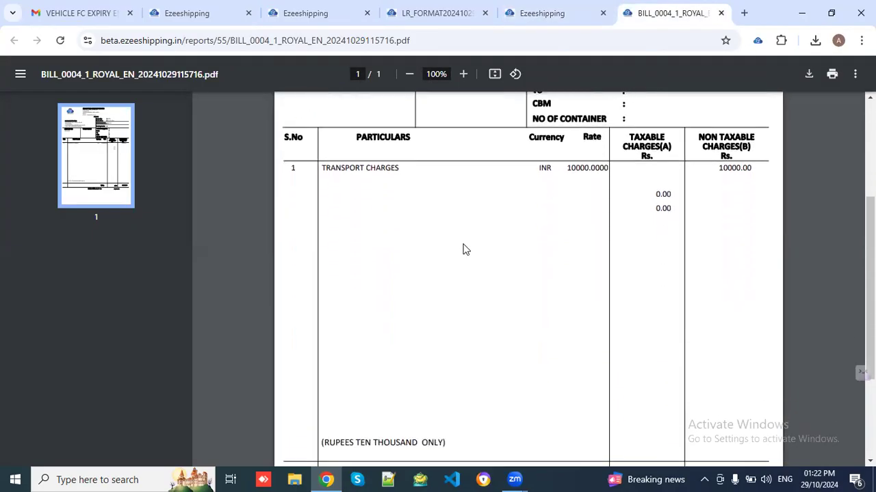
{"action": "scroll", "coordinate": [463, 249], "scroll_direction": "down", "scroll_amount": 3}
{"action": "scroll", "coordinate": [463, 248], "scroll_direction": "up", "scroll_amount": 8}
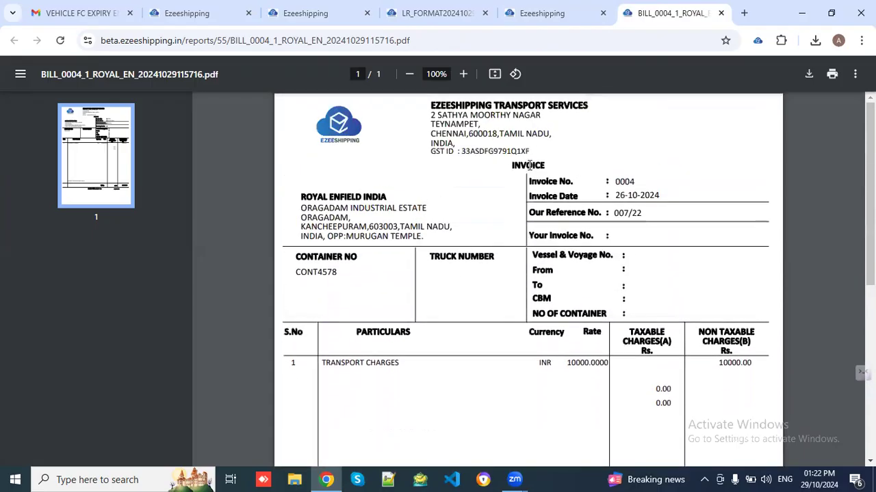
Return to the bill's details and review the booking, vehicle, package and container fields in its invoice summary.
{"action": "left_click", "coordinate": [536, 5]}
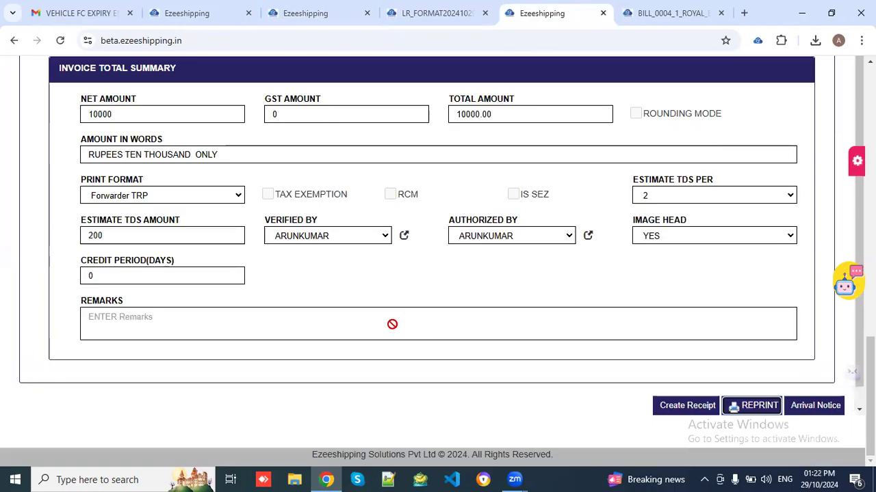
{"action": "scroll", "coordinate": [390, 323], "scroll_direction": "up", "scroll_amount": 2}
{"action": "scroll", "coordinate": [346, 202], "scroll_direction": "up", "scroll_amount": 5}
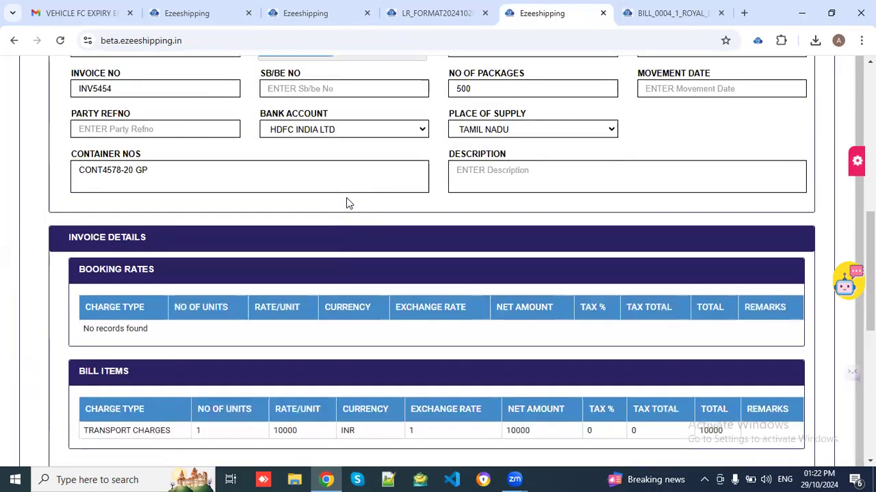
{"action": "scroll", "coordinate": [348, 201], "scroll_direction": "up", "scroll_amount": 3}
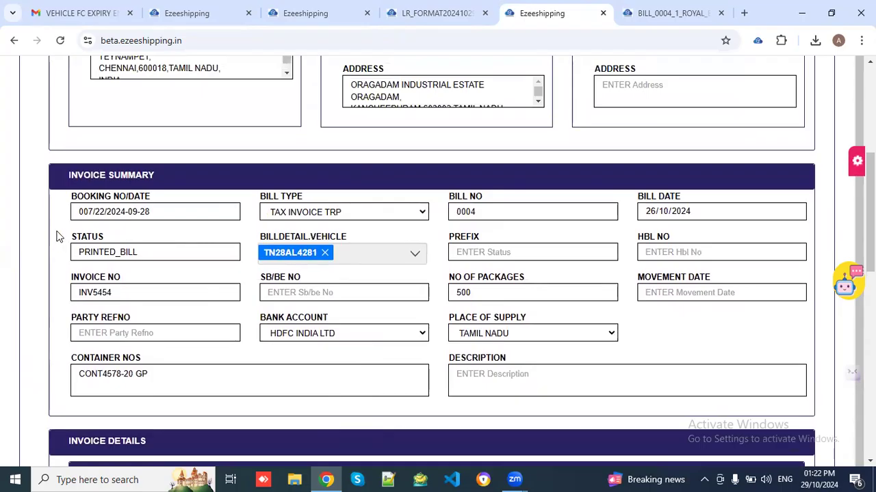
{"action": "scroll", "coordinate": [58, 237], "scroll_direction": "up", "scroll_amount": 1}
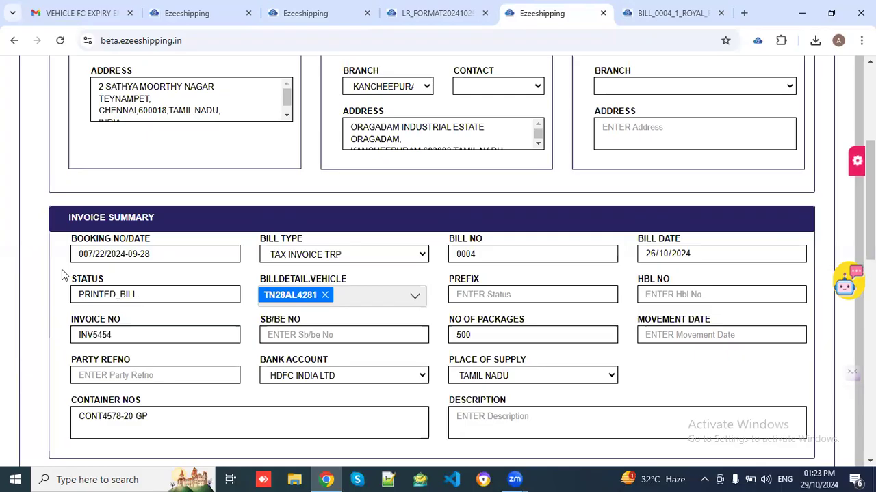
Check the vehicle options in the bill's invoice summary and review its bill items and invoice total summary.
{"action": "left_click", "coordinate": [415, 296]}
{"action": "scroll", "coordinate": [404, 300], "scroll_direction": "down", "scroll_amount": 1}
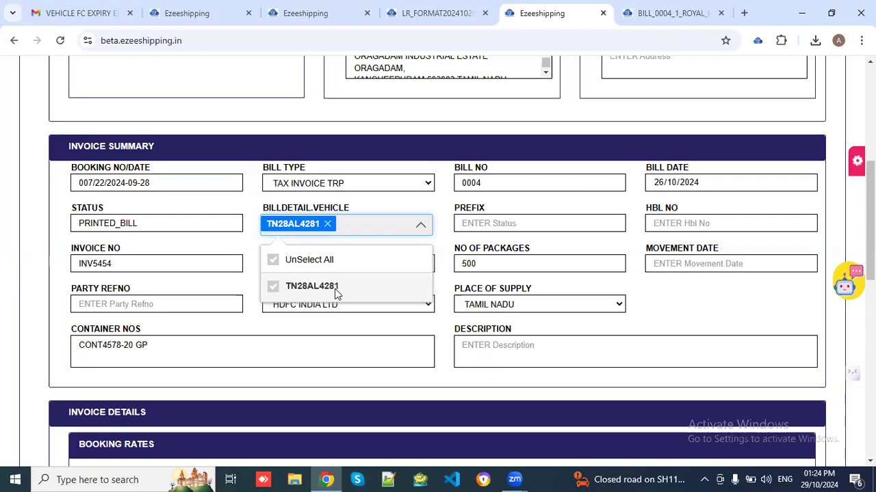
{"action": "left_click", "coordinate": [692, 311]}
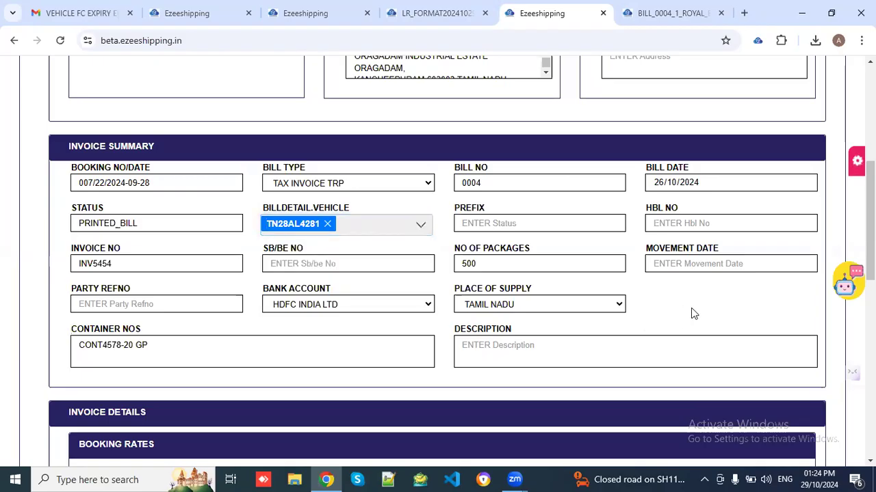
{"action": "scroll", "coordinate": [693, 314], "scroll_direction": "down", "scroll_amount": 5}
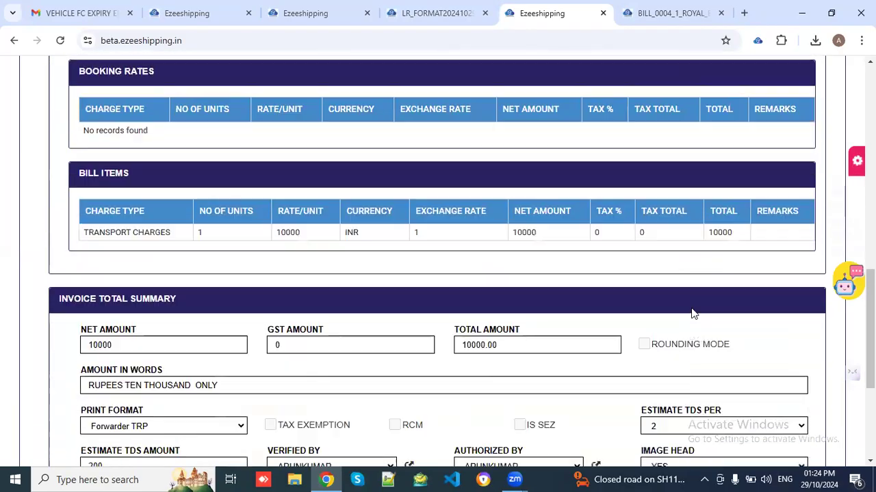
{"action": "scroll", "coordinate": [691, 312], "scroll_direction": "down", "scroll_amount": 3}
{"action": "scroll", "coordinate": [691, 308], "scroll_direction": "up", "scroll_amount": 3}
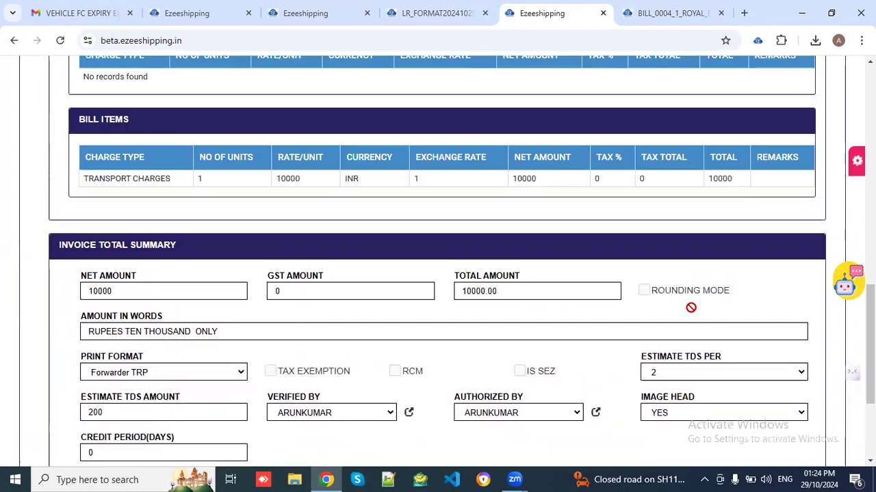
{"action": "scroll", "coordinate": [691, 308], "scroll_direction": "up", "scroll_amount": 10}
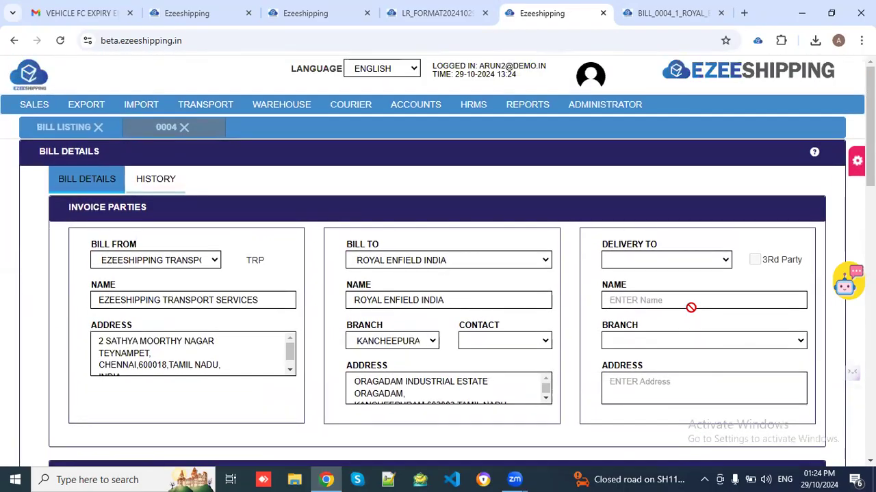
Return to the transport booking and examine its P&L, from payments and receipts through buying and selling to the profit figures.
{"action": "left_click", "coordinate": [334, 11]}
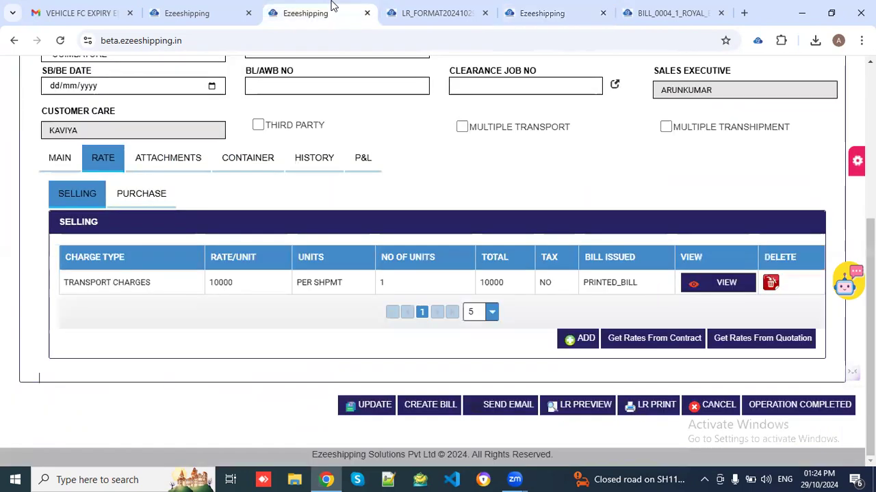
{"action": "left_click", "coordinate": [364, 158]}
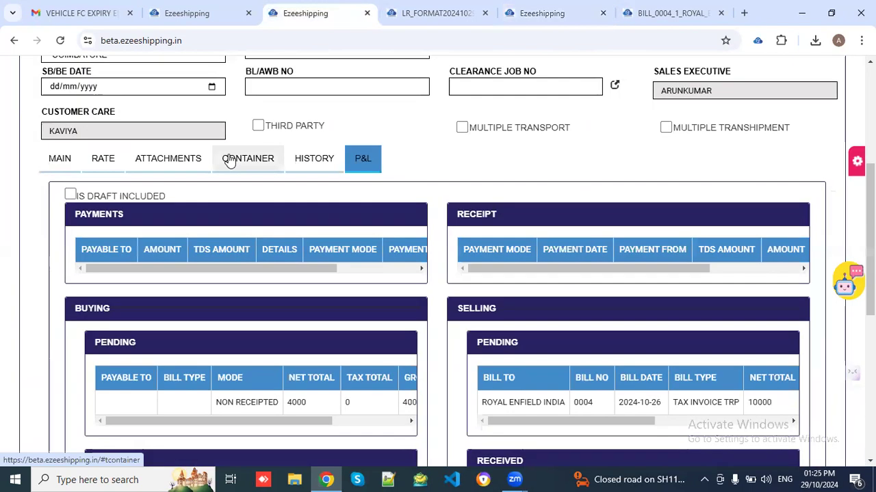
{"action": "scroll", "coordinate": [277, 339], "scroll_direction": "down", "scroll_amount": 2}
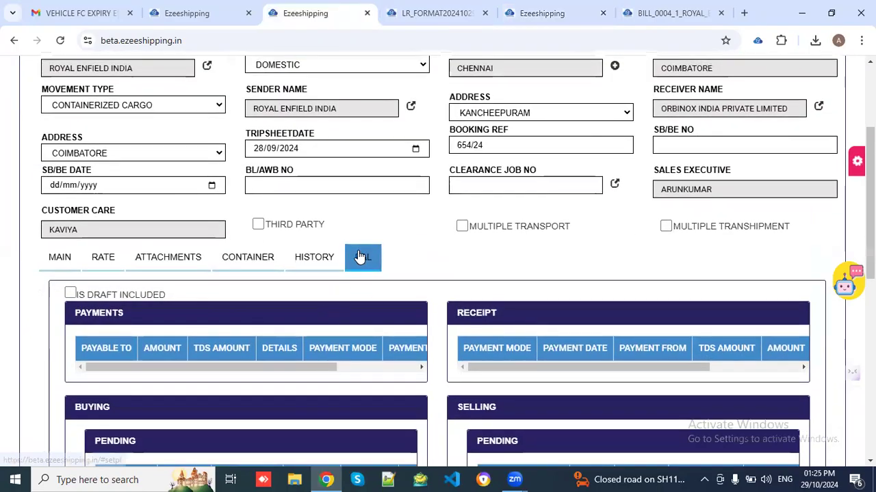
{"action": "scroll", "coordinate": [418, 232], "scroll_direction": "down", "scroll_amount": 2}
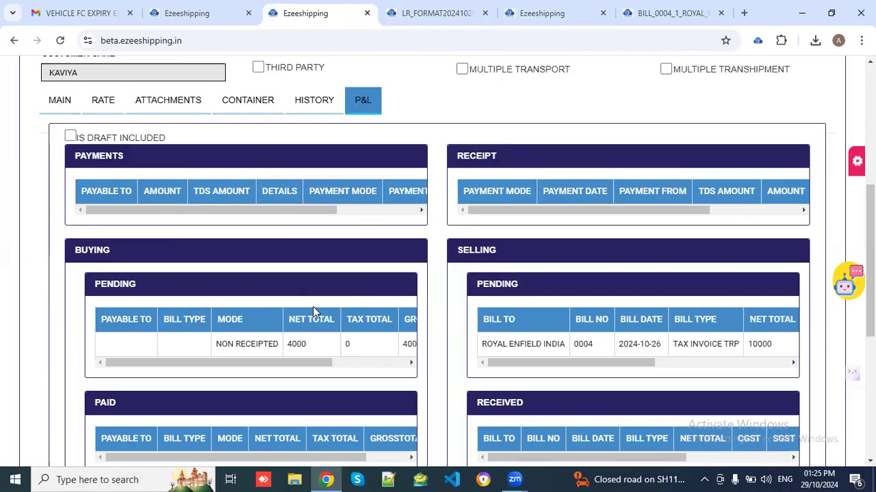
{"action": "scroll", "coordinate": [313, 307], "scroll_direction": "down", "scroll_amount": 3}
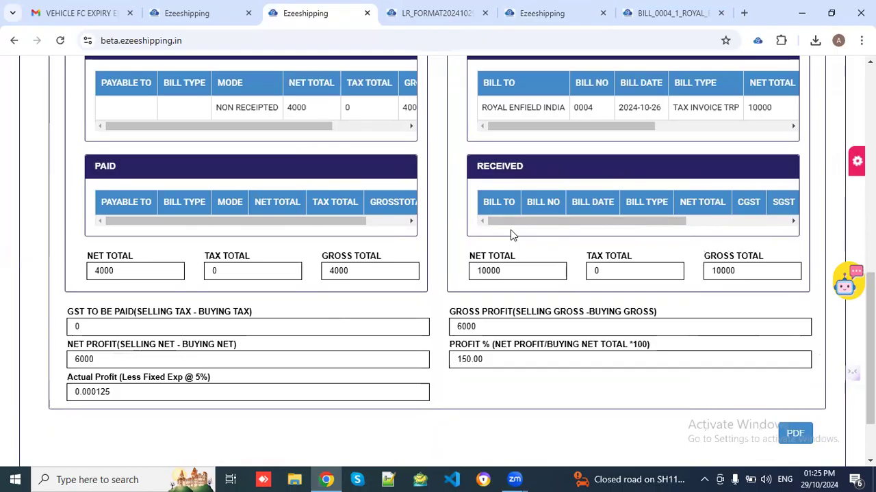
Generate the booking's P&L report as a PDF, then return to the header of the transport booking details.
{"action": "left_click", "coordinate": [792, 433]}
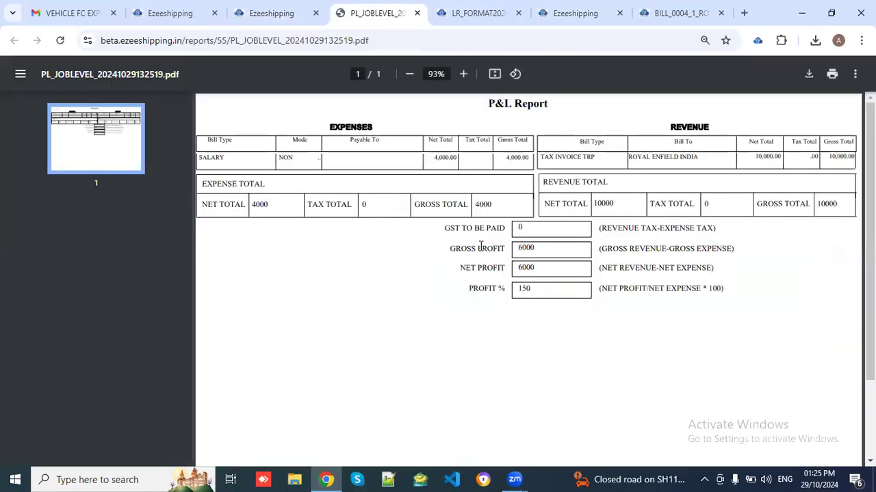
{"action": "left_click", "coordinate": [287, 8]}
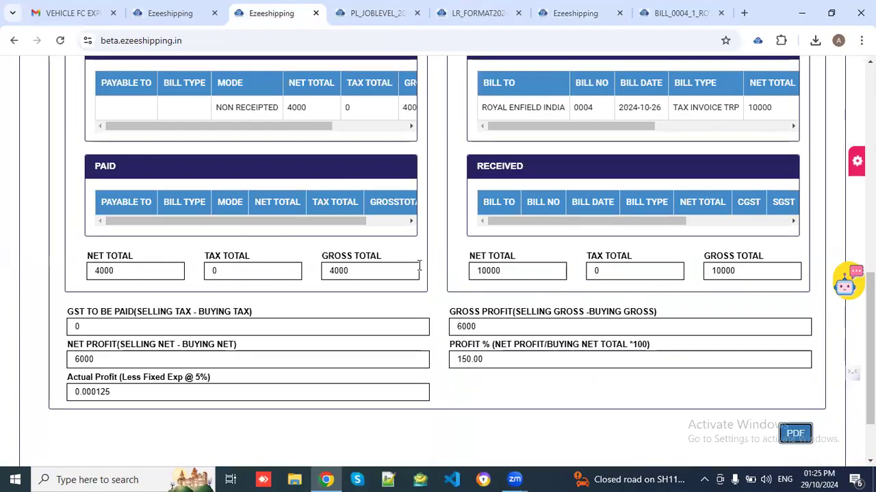
{"action": "scroll", "coordinate": [420, 272], "scroll_direction": "up", "scroll_amount": 3}
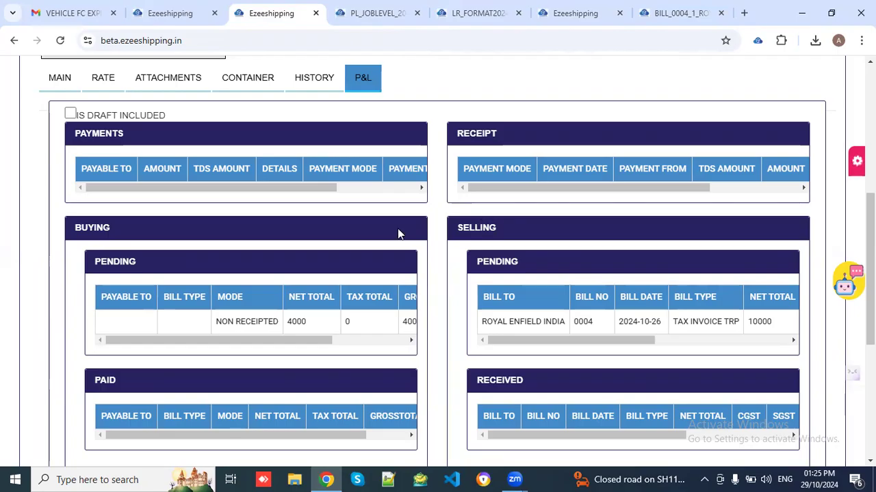
{"action": "scroll", "coordinate": [399, 231], "scroll_direction": "up", "scroll_amount": 2}
{"action": "scroll", "coordinate": [398, 231], "scroll_direction": "up", "scroll_amount": 3}
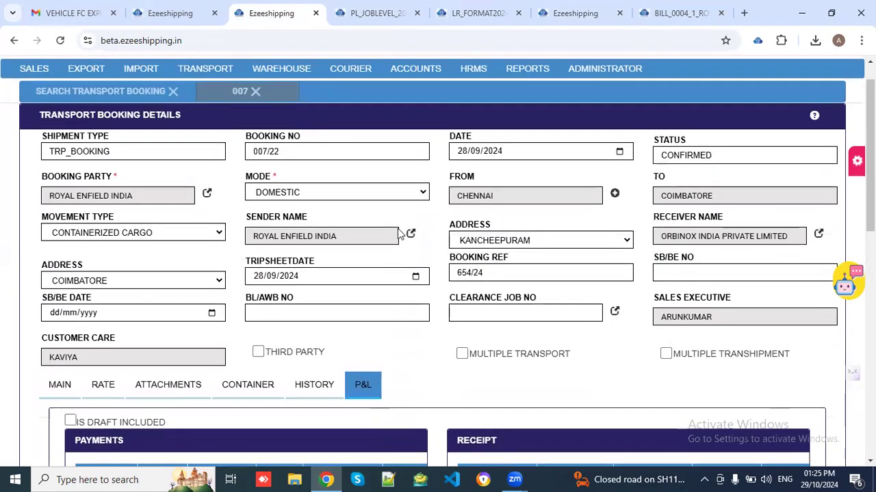
{"action": "scroll", "coordinate": [399, 231], "scroll_direction": "up", "scroll_amount": 1}
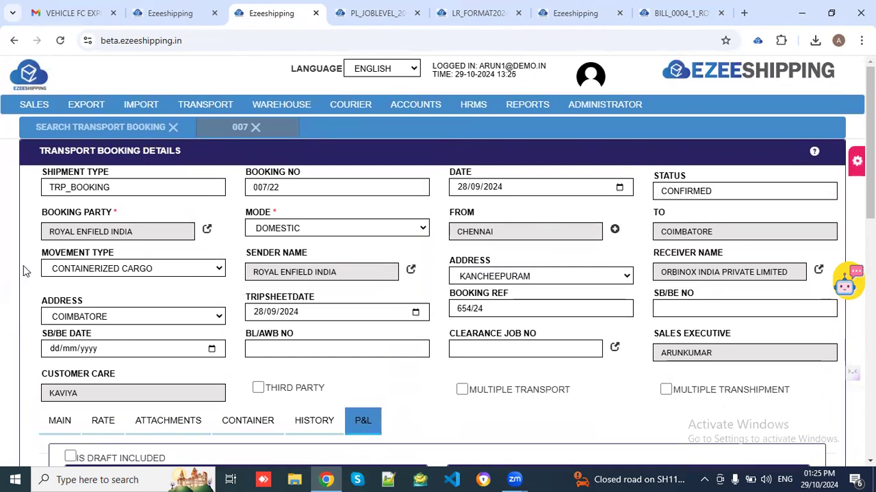
Review the booking's P&L once more, covering the pending and paid buying, pending and received selling, and profit fields.
{"action": "scroll", "coordinate": [3, 269], "scroll_direction": "down", "scroll_amount": 1}
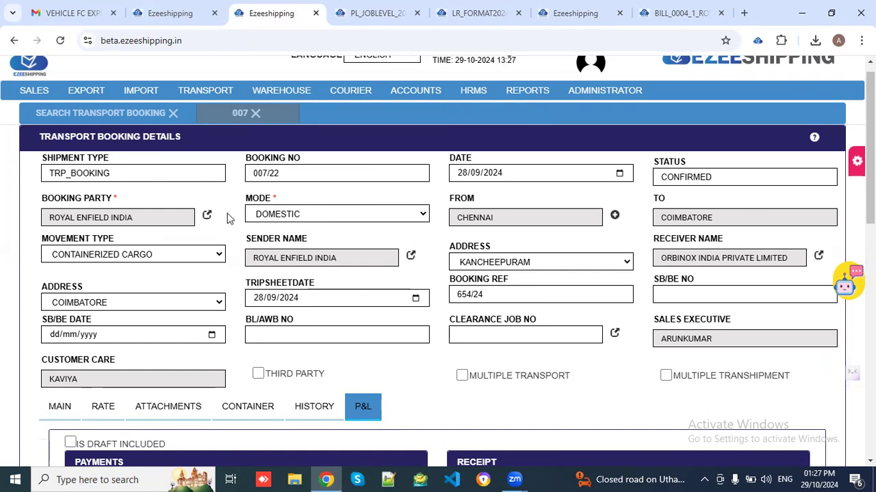
{"action": "scroll", "coordinate": [229, 217], "scroll_direction": "down", "scroll_amount": 3}
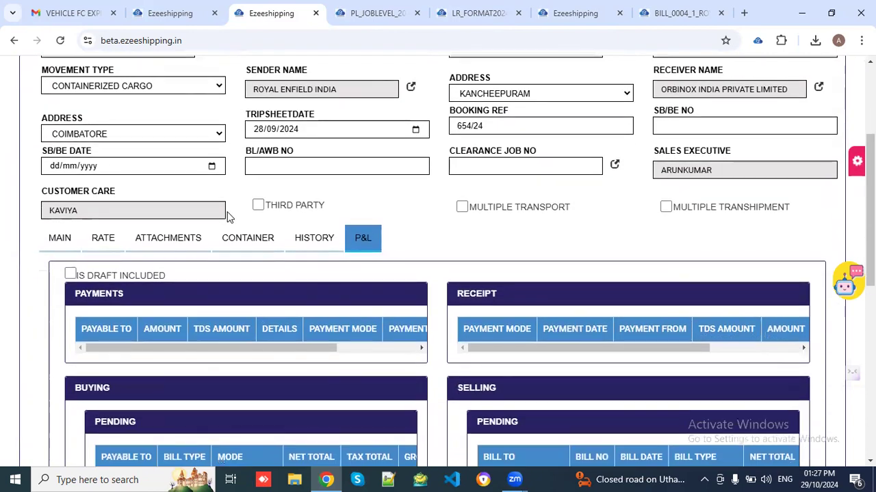
{"action": "scroll", "coordinate": [524, 218], "scroll_direction": "down", "scroll_amount": 3}
{"action": "scroll", "coordinate": [523, 219], "scroll_direction": "down", "scroll_amount": 4}
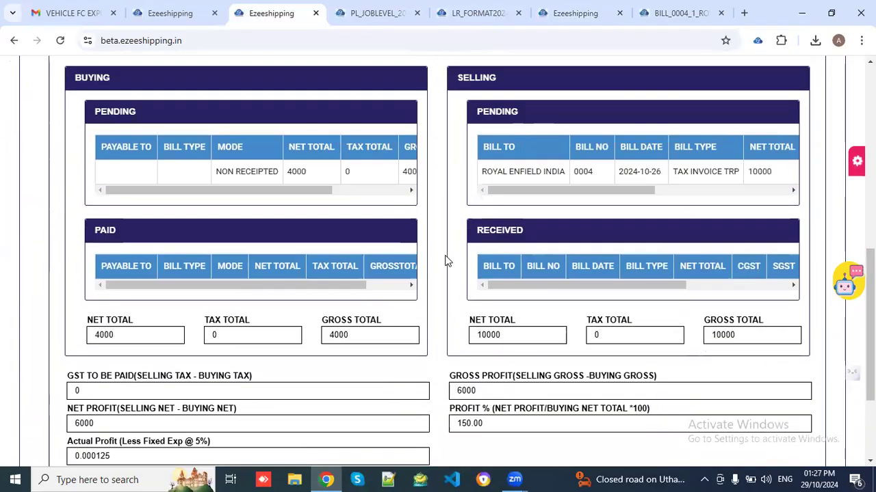
{"action": "scroll", "coordinate": [445, 260], "scroll_direction": "up", "scroll_amount": 8}
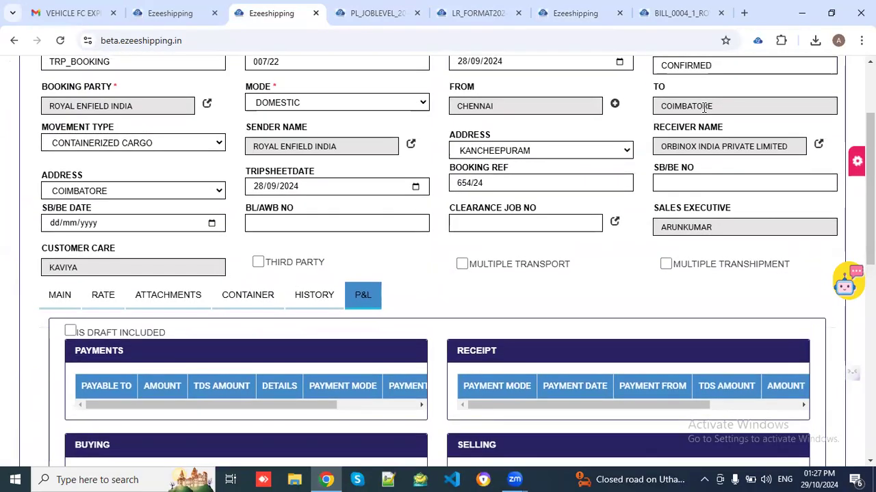